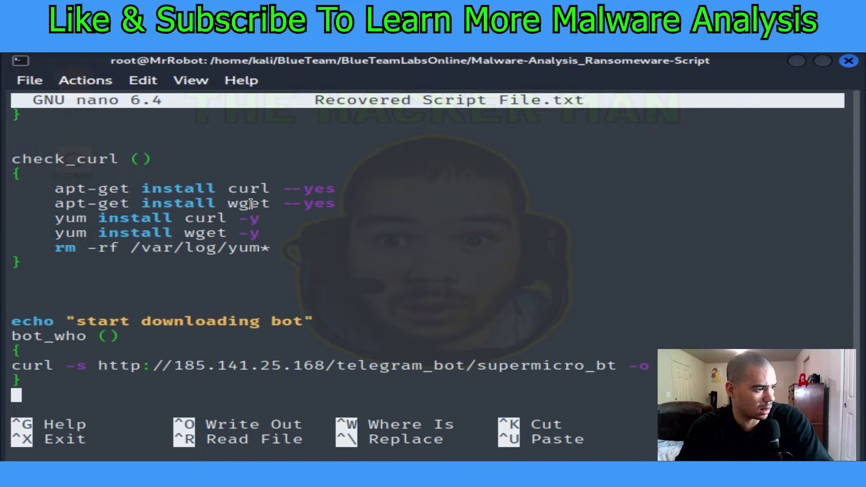
Read through the check_curl, bot_who, bash and send_message functions in Recovered Script File.txt.
key(Return)
key(Return)
key(Return)
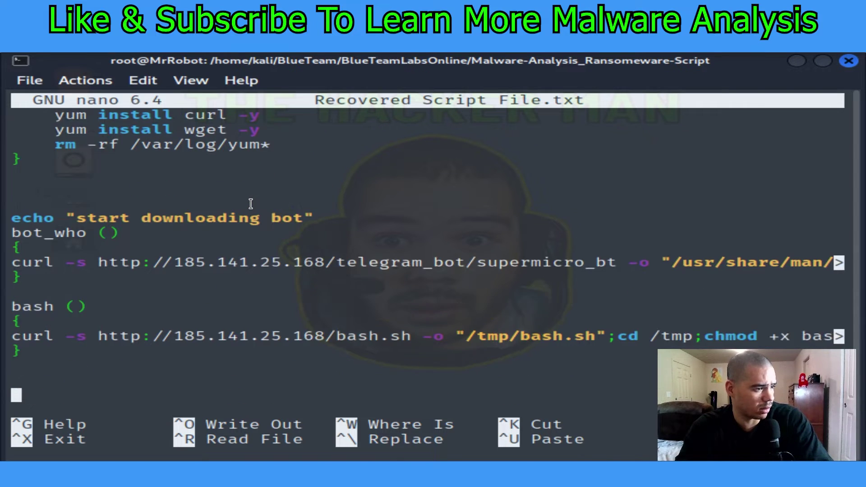
text(send_message ())
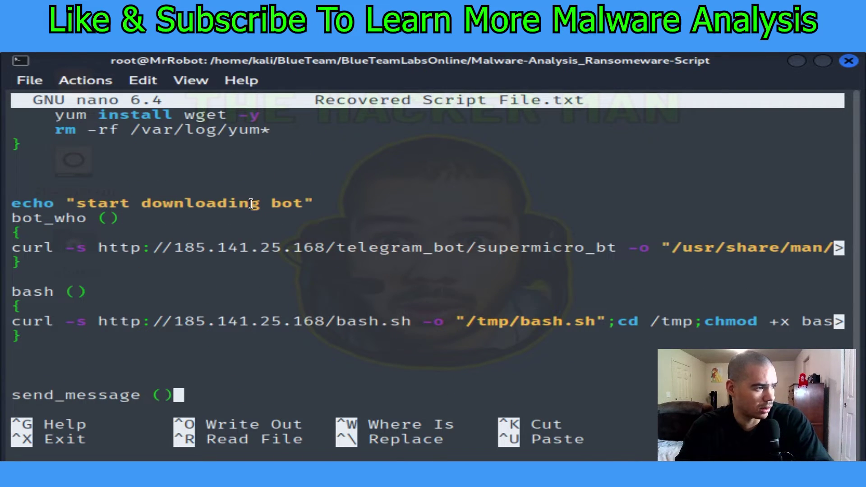
key(ctrl+shift+v)
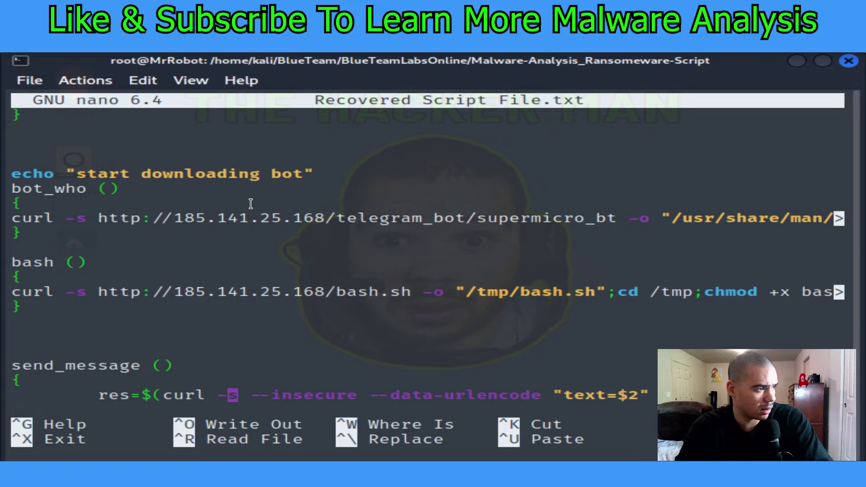
key(Return)
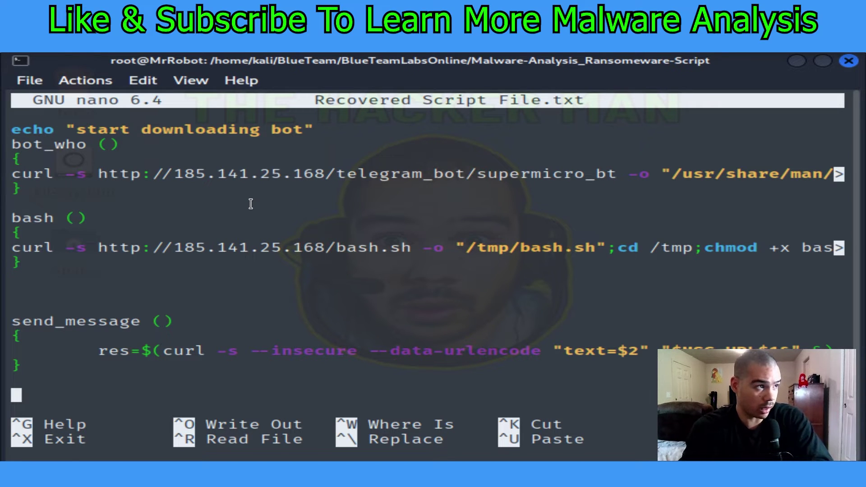
In a new terminal session, run grep -o with a four-part IP pattern on Recovered Script File.txt, piped through sort, uniq -c and sort -n.
key(ctrl+shift+t)
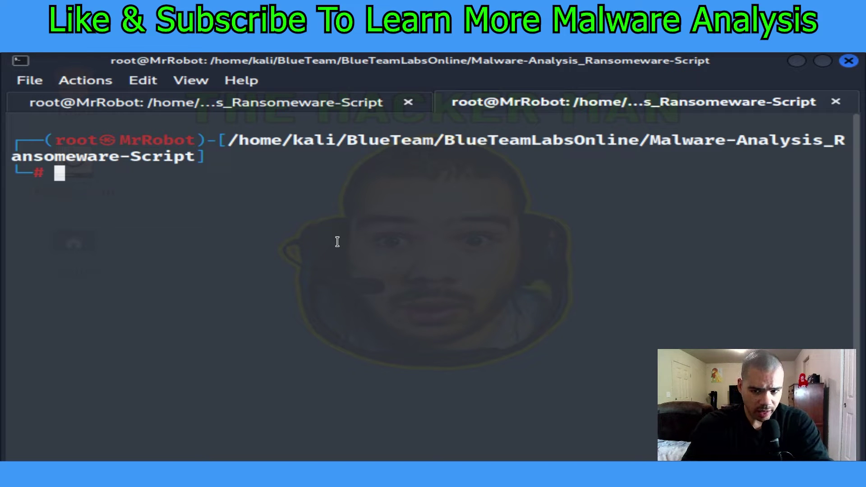
text(grep)
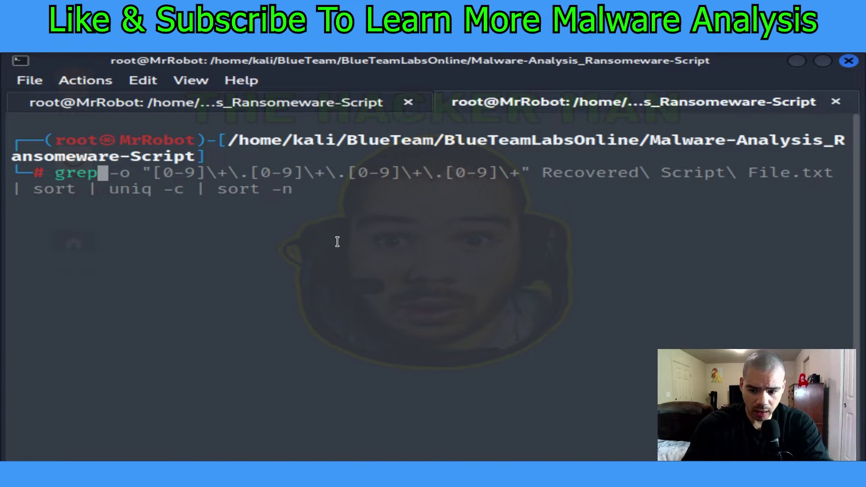
key(Right)
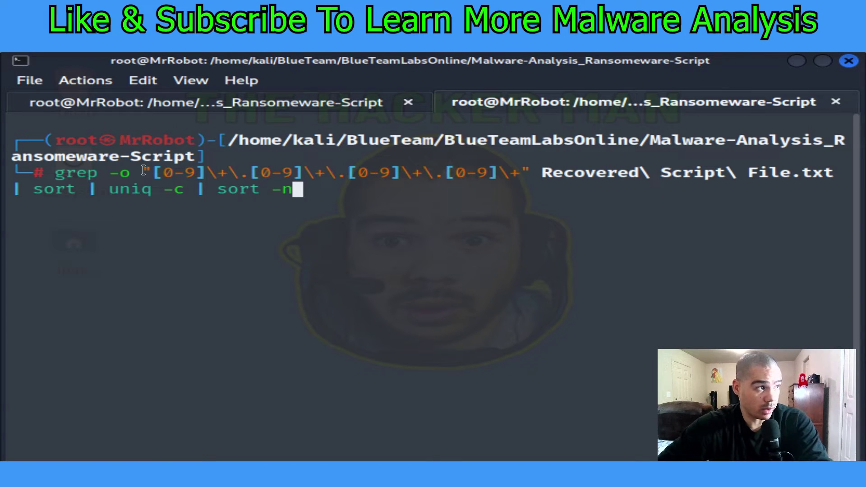
drag(144, 173, 508, 174)
click(497, 205)
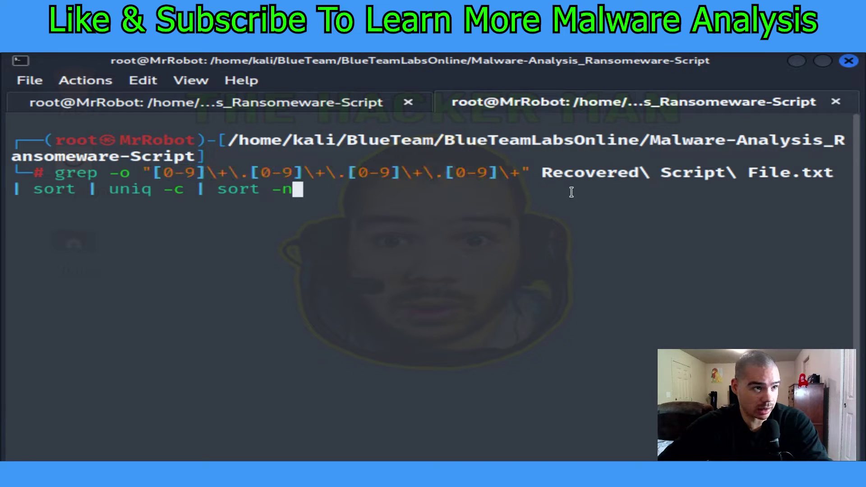
drag(667, 195, 591, 233)
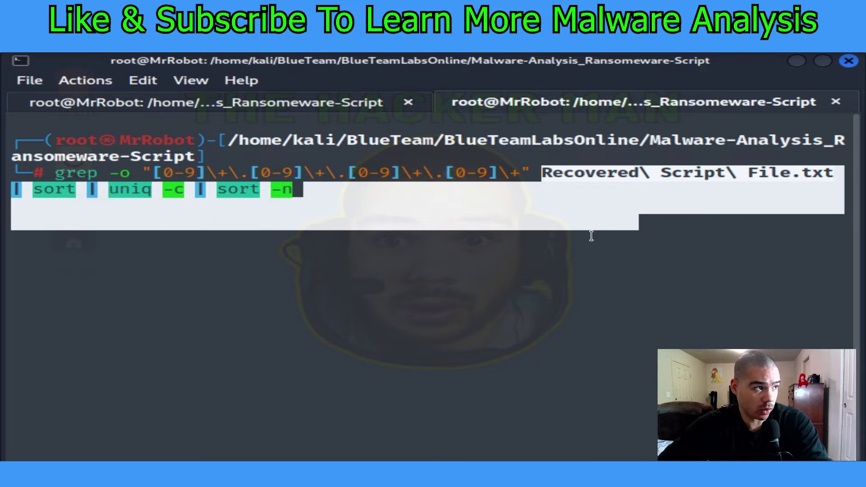
click(381, 210)
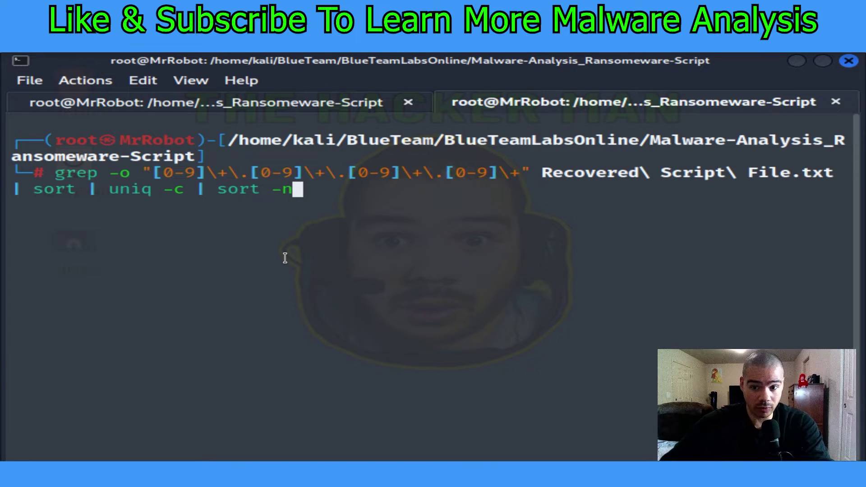
key(Return)
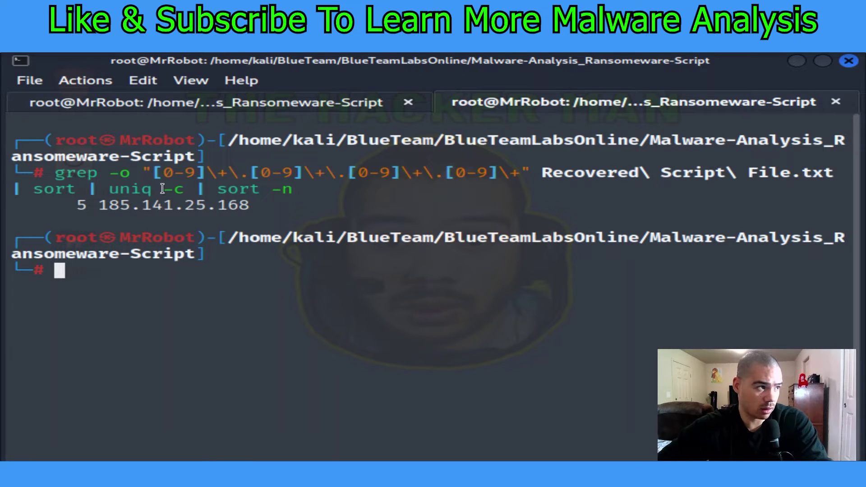
Copy the IP address 185.141.25.168 from the grep output and switch to the challenge page in the browser.
drag(249, 205, 102, 207)
click(91, 205)
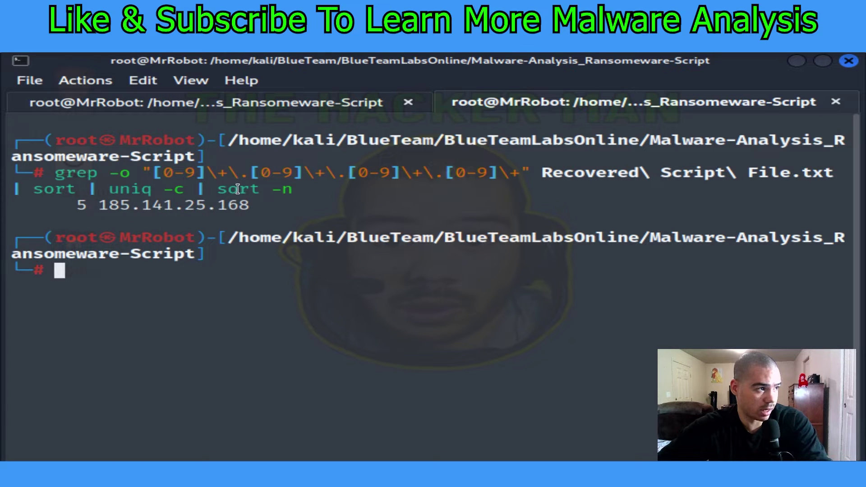
drag(249, 205, 104, 204)
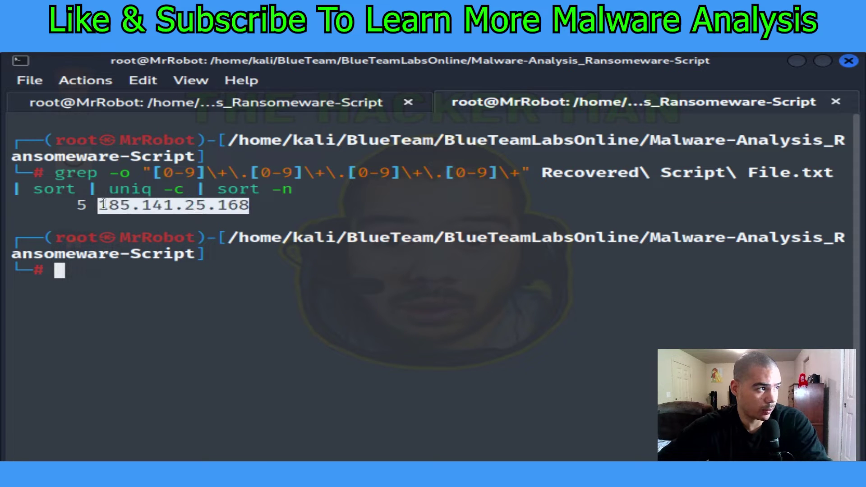
right_click(104, 204)
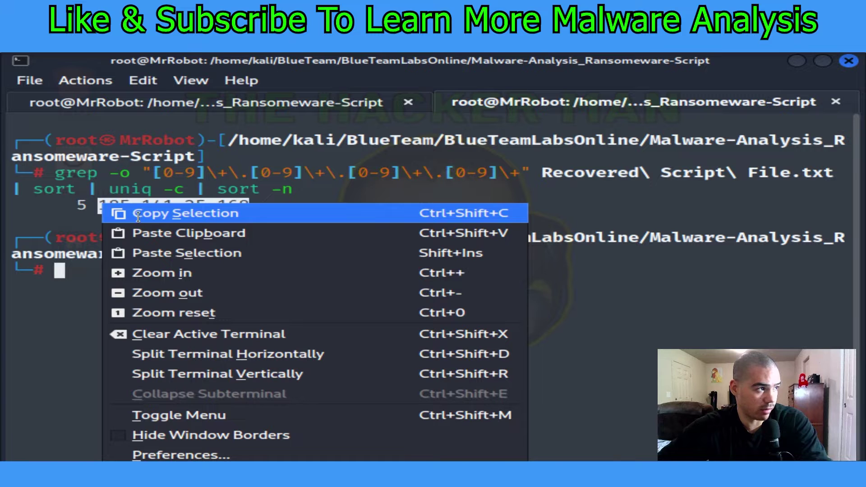
click(138, 218)
click(373, 410)
click(515, 459)
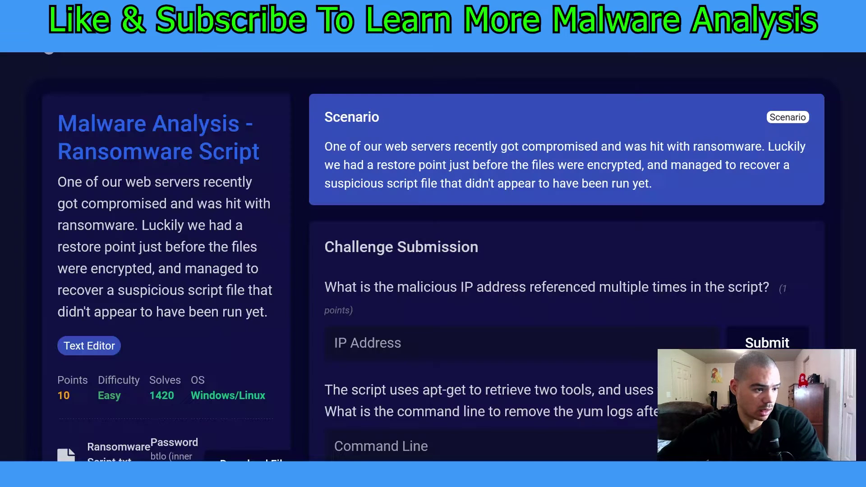
Paste 185.141.25.168 as the answer to the malicious IP address question and submit it.
right_click(437, 344)
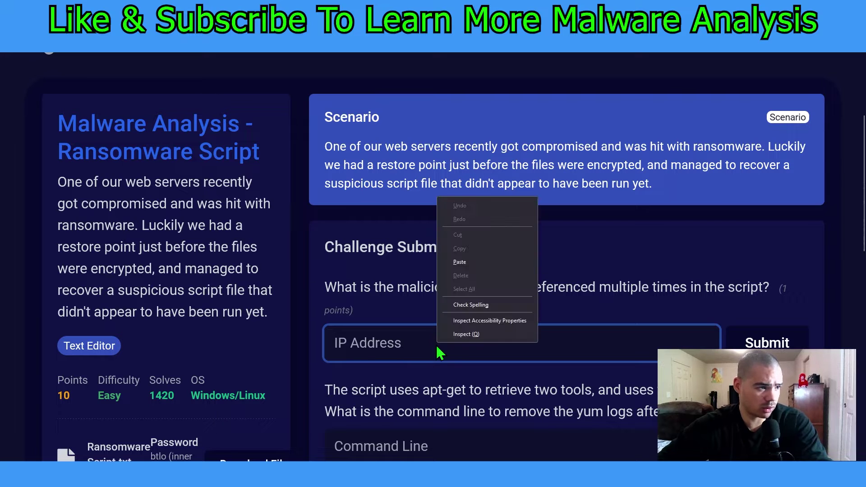
click(462, 262)
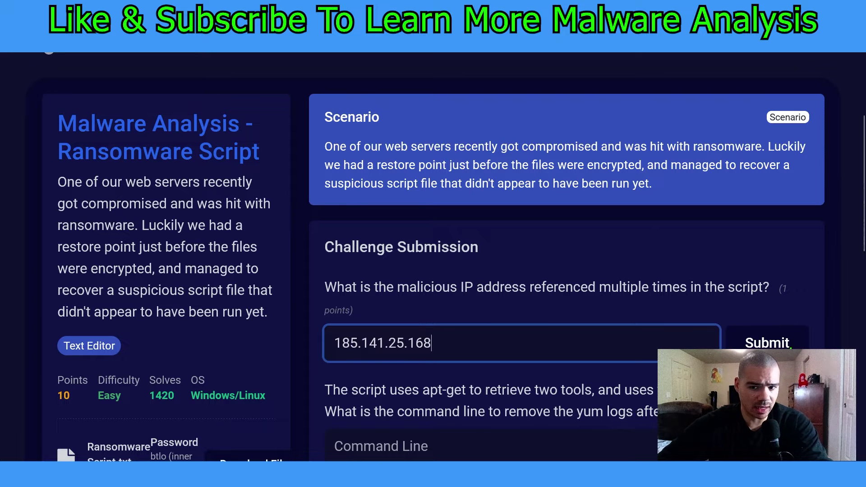
key(Tab)
key(Return)
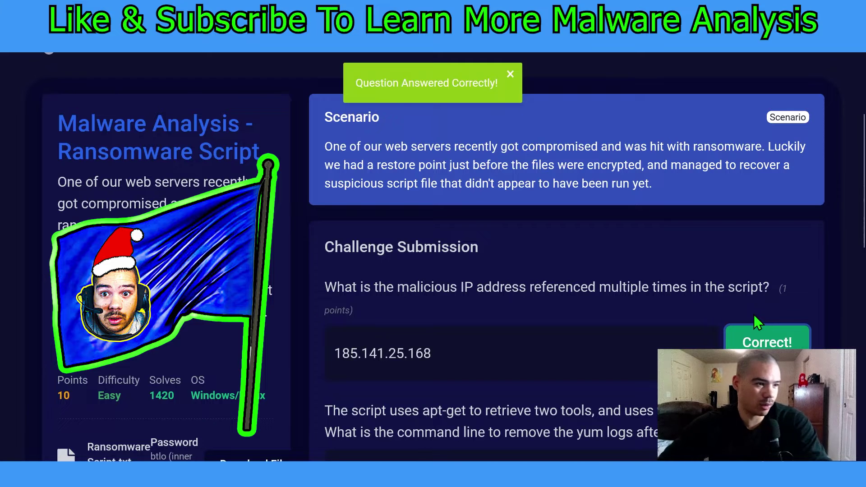
Activate the answer field for the question about the command line that removes the yum logs.
scroll(604, 310, down, 2)
scroll(593, 319, down, 3)
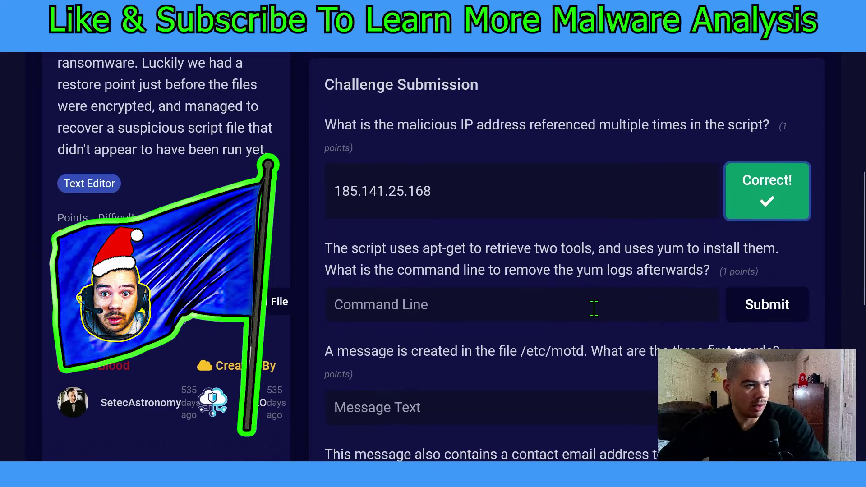
click(464, 232)
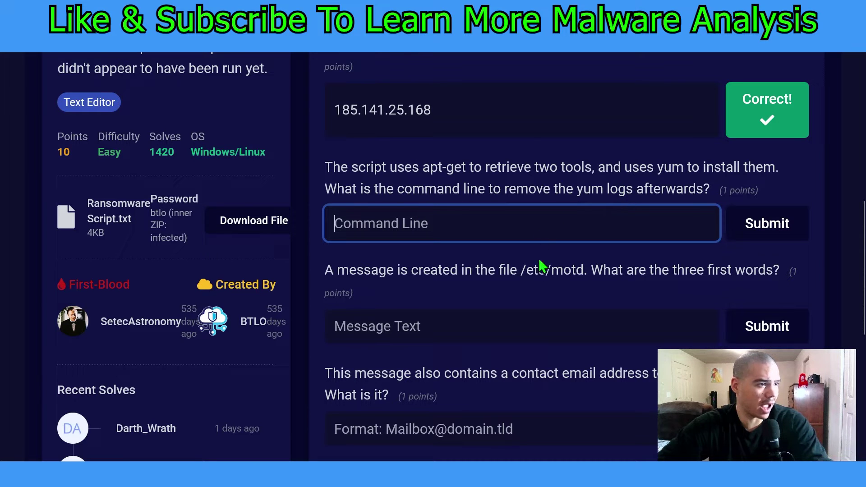
Switch to the terminal, clear it, print Recovered Script File.txt with cat and skim the output.
key(alt+Tab)
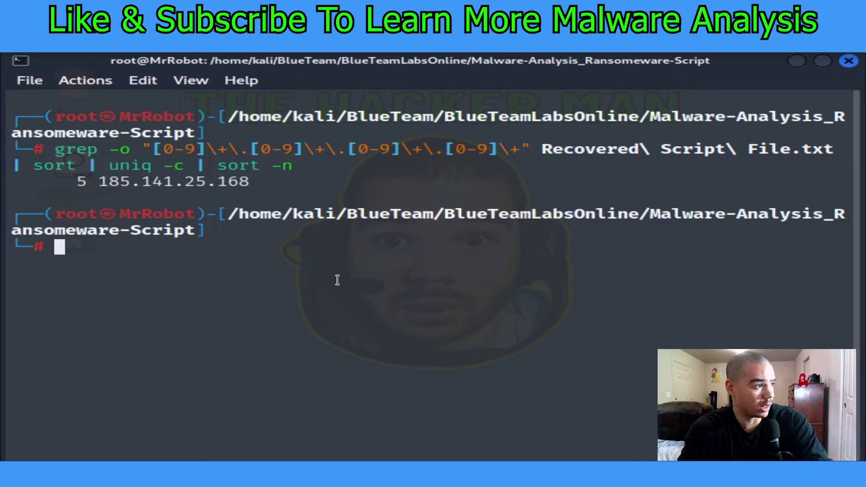
text(clear)
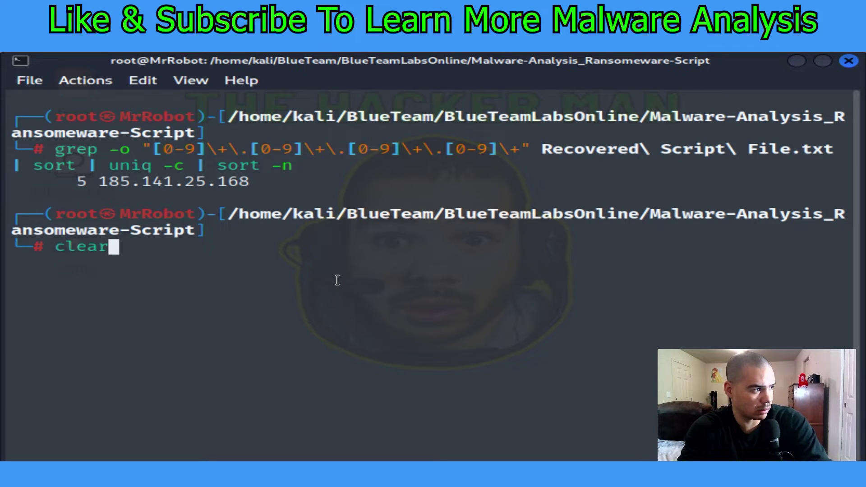
key(Return)
text(cat r)
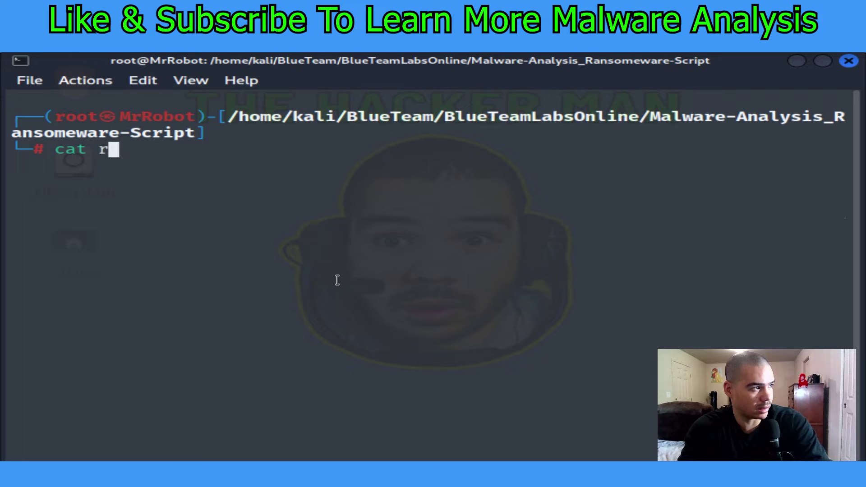
key(Tab)
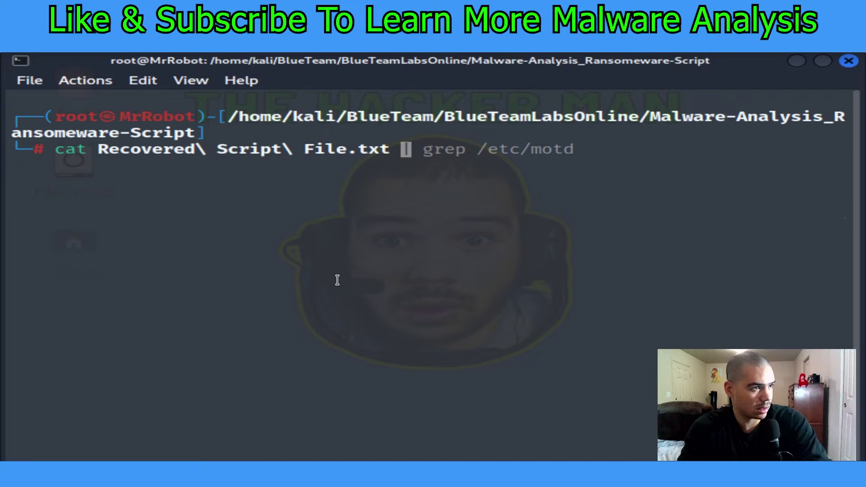
key(Return)
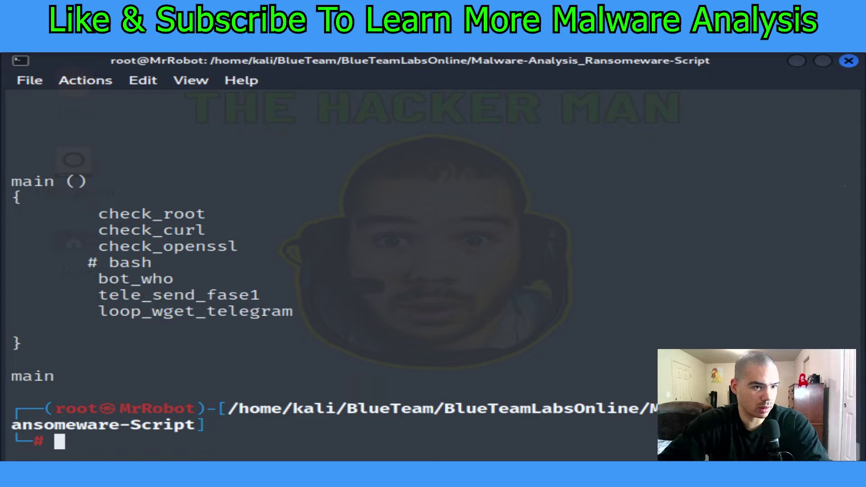
scroll(433, 271, up, 10)
scroll(333, 271, up, 12)
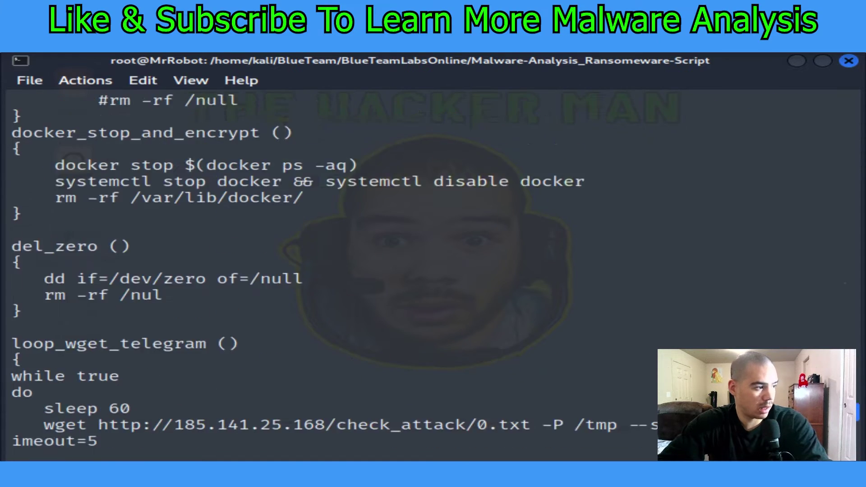
scroll(333, 271, up, 7)
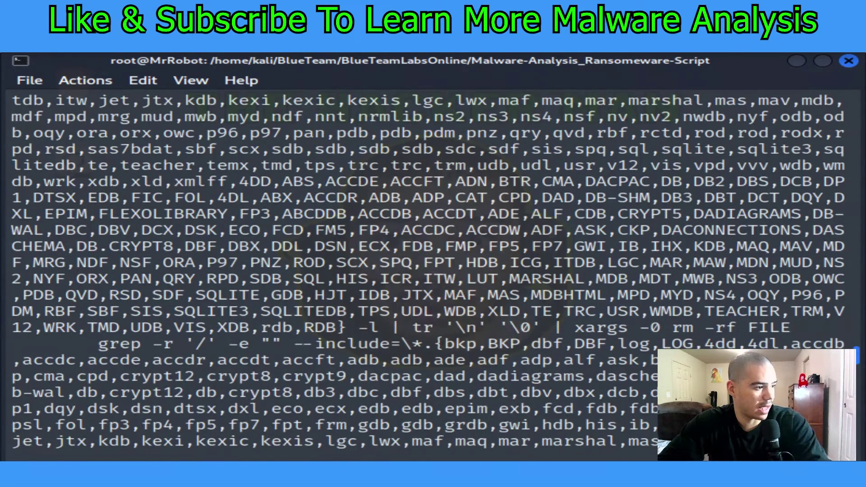
scroll(592, 435, down, 5)
Recheck the yum question in the browser, return to the terminal and find "yum" in the printed script.
key(alt+Tab)
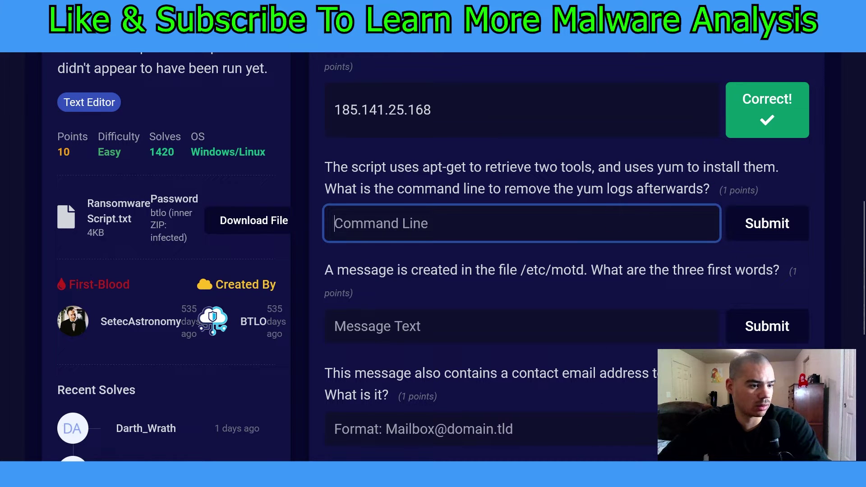
key(alt+Tab)
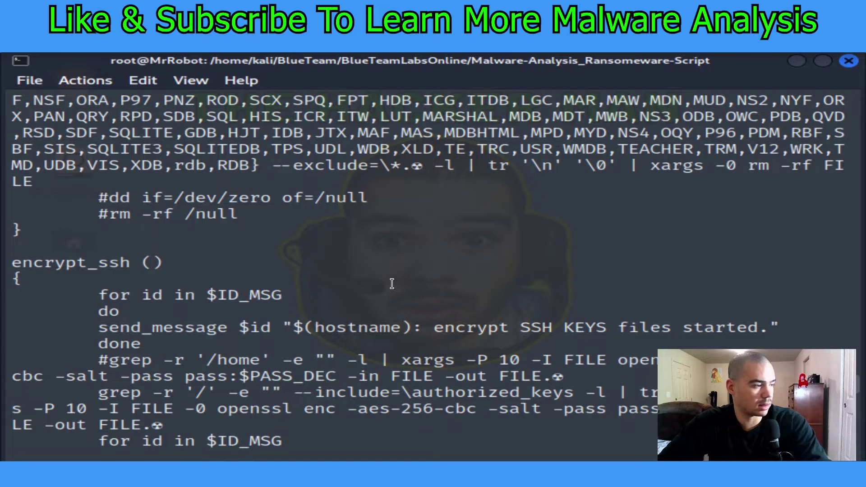
key(ctrl+shift+f)
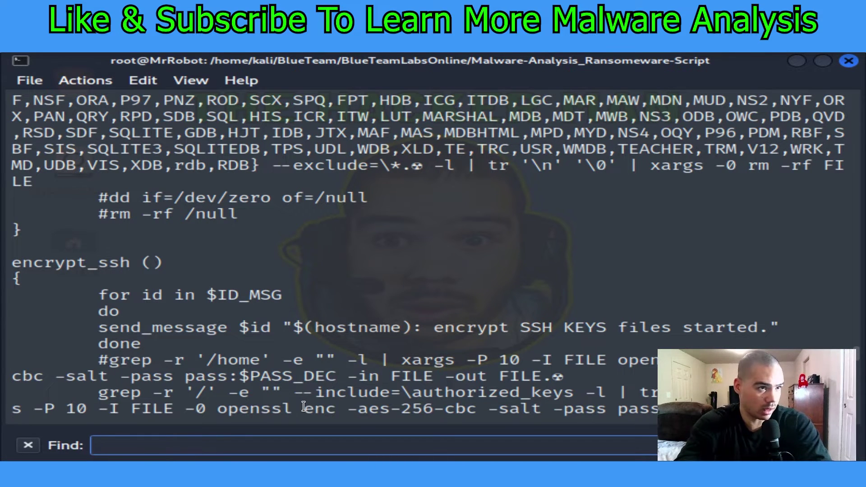
text(yu)
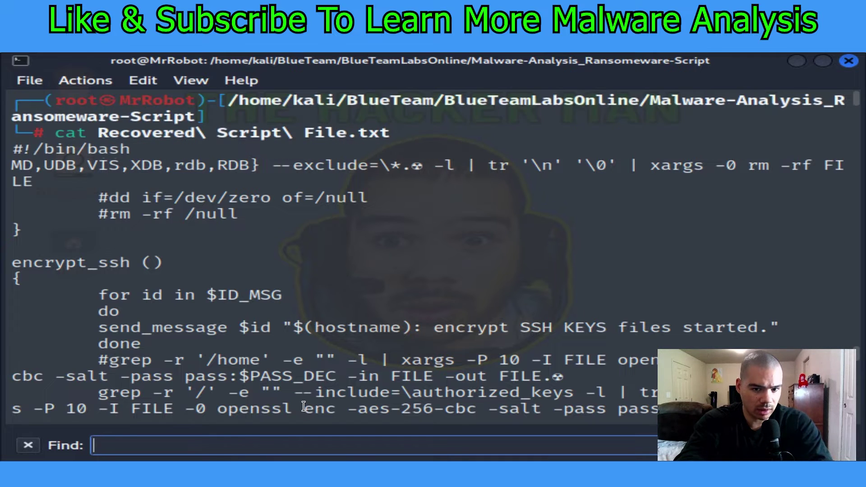
text(m)
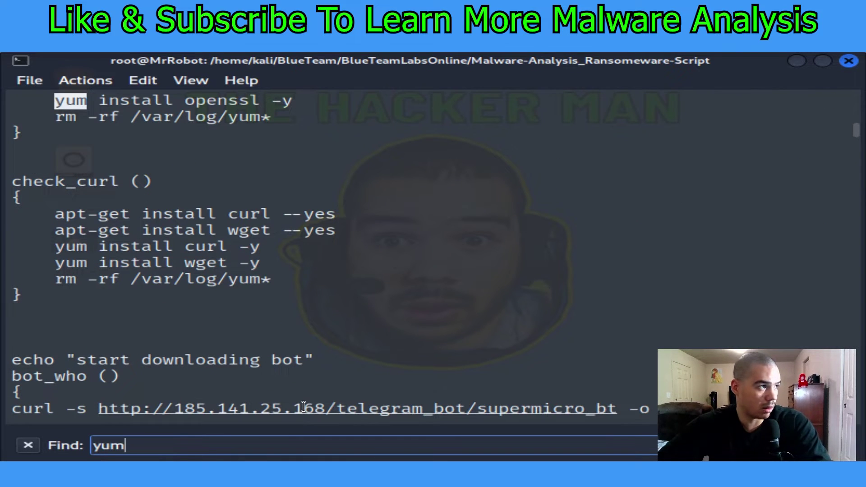
click(205, 209)
scroll(203, 207, up, 2)
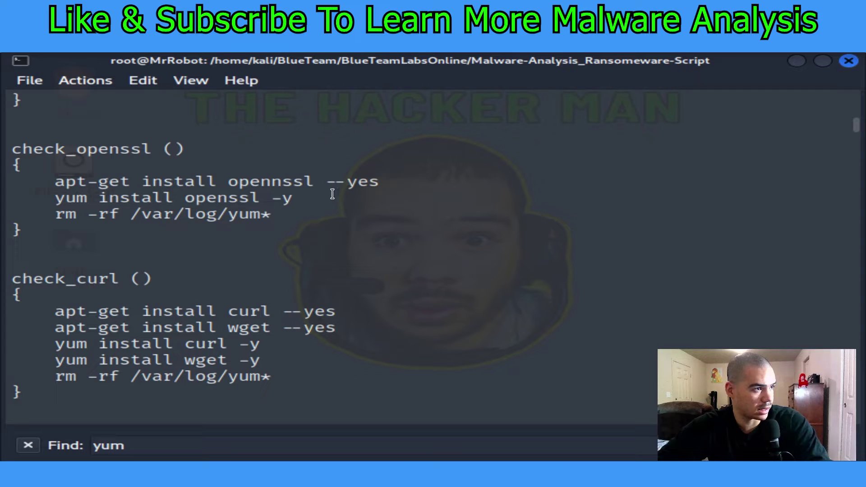
Examine the check_openssl function's commands and select its line rm -rf /var/log/yum*.
drag(52, 177, 297, 227)
click(296, 218)
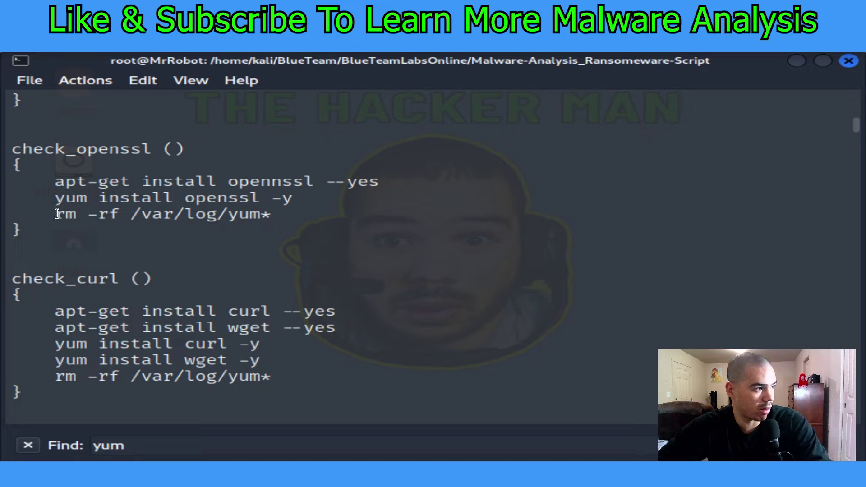
drag(62, 215, 273, 217)
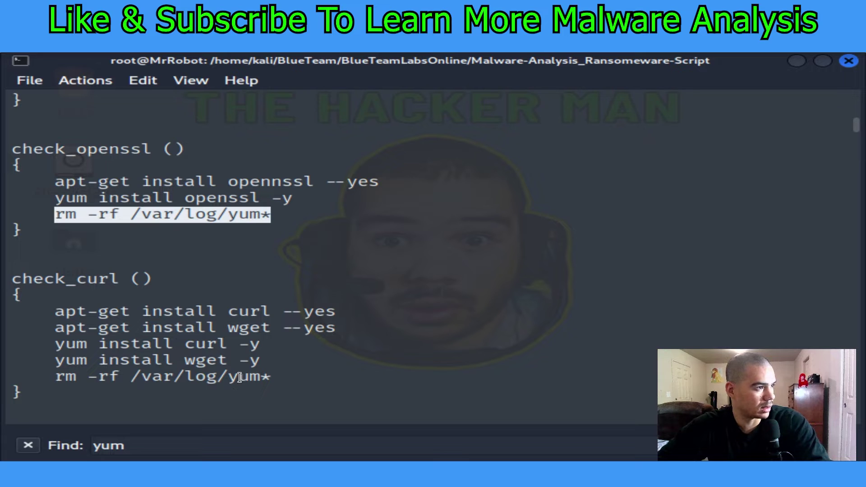
Copy the selected line rm -rf /var/log/yum* from the terminal and submit it in the browser as the yum log removal answer.
right_click(216, 218)
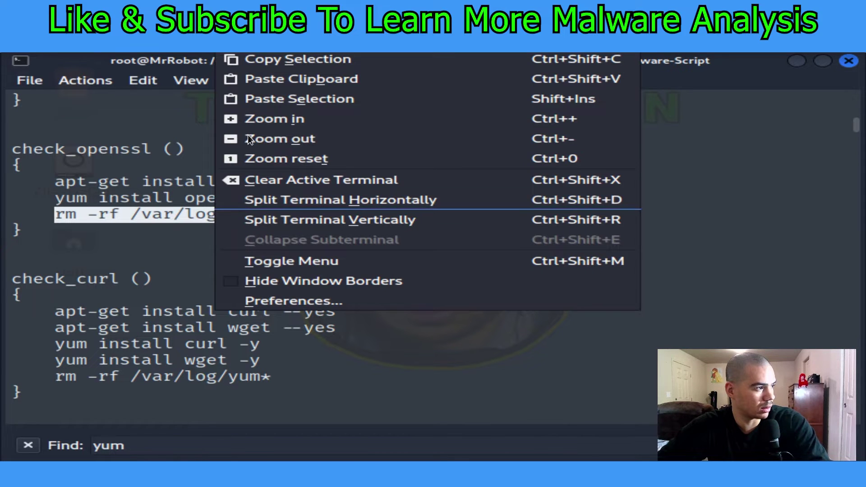
click(286, 60)
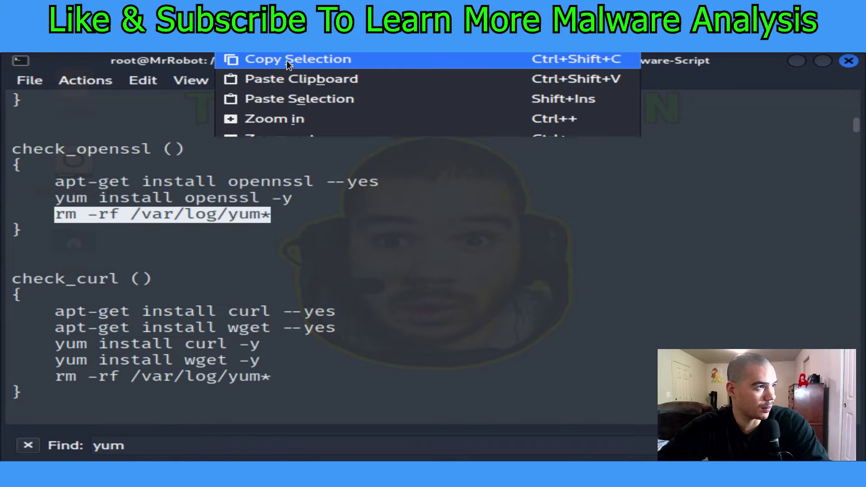
key(alt+Tab)
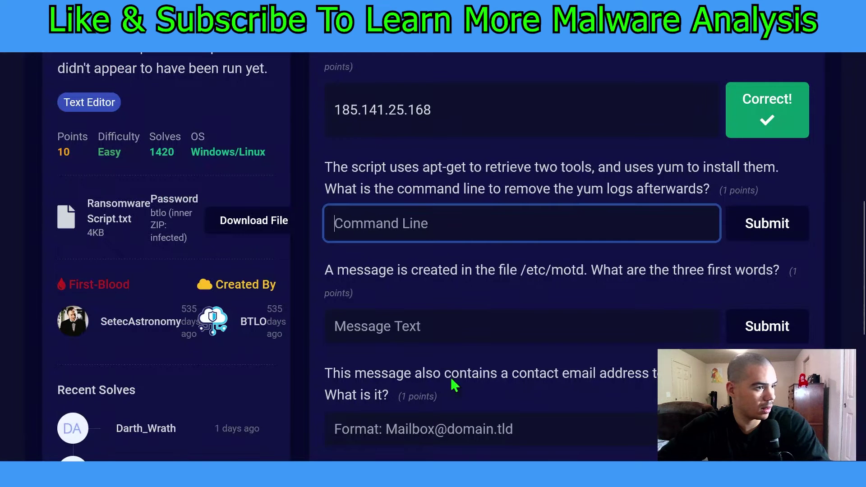
right_click(383, 224)
click(431, 292)
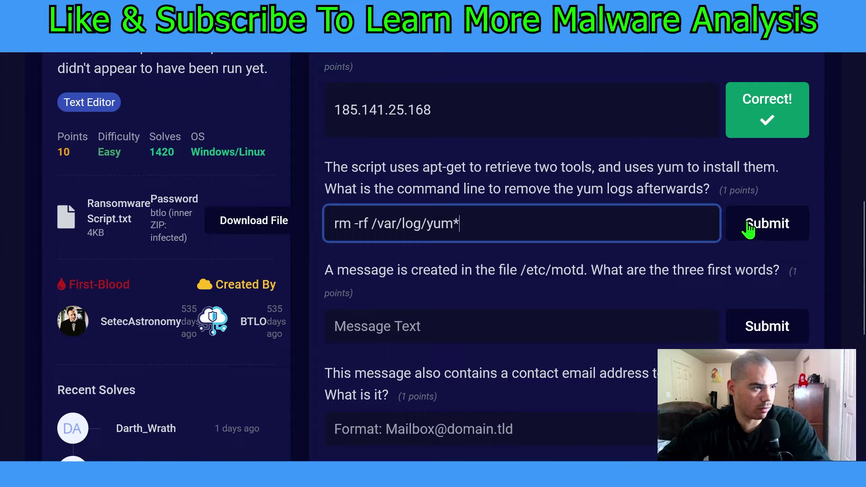
click(765, 225)
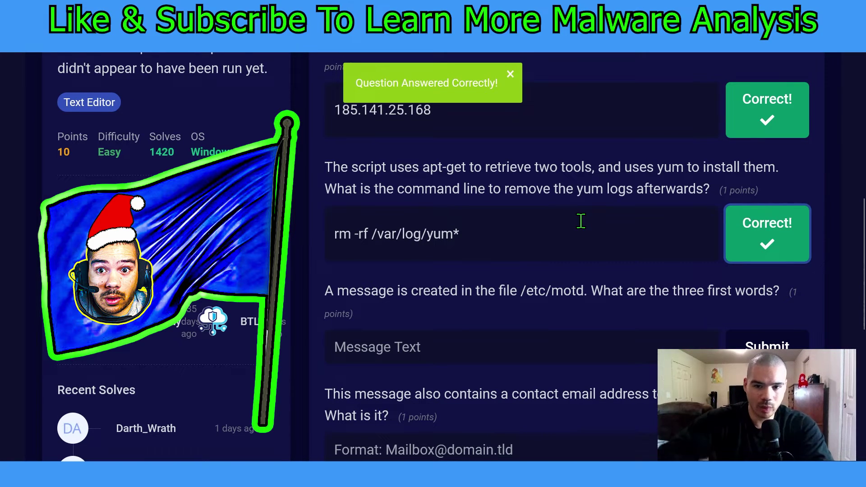
Read the next challenge question about the motd message, return to the terminal and find "/etc/motd" in the printed script.
scroll(482, 279, down, 2)
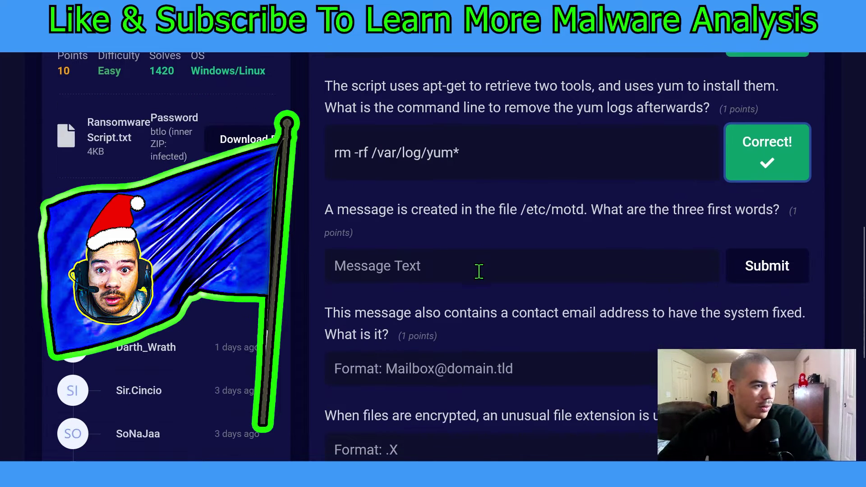
scroll(478, 268, down, 2)
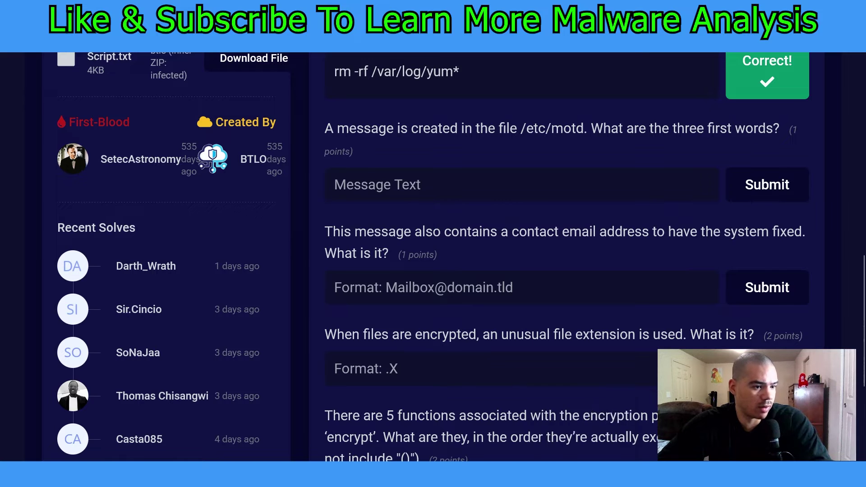
key(alt+Tab)
click(386, 404)
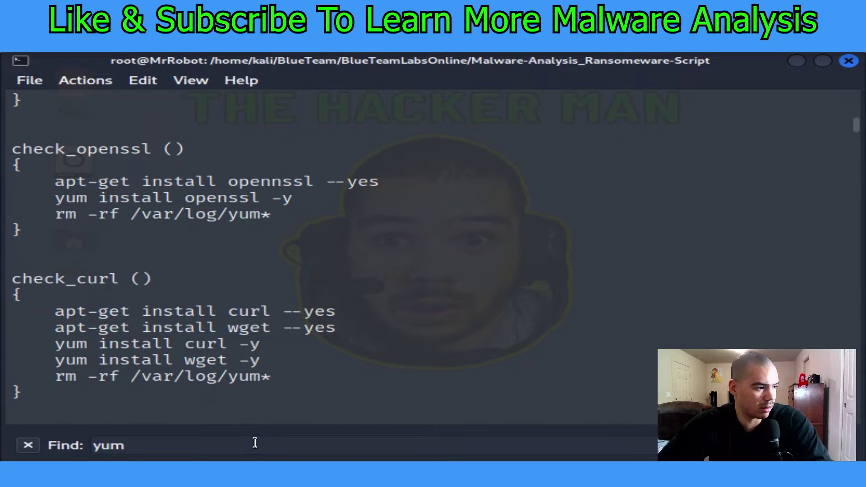
click(255, 443)
key(BackSpace)
key(BackSpace)
key(BackSpace)
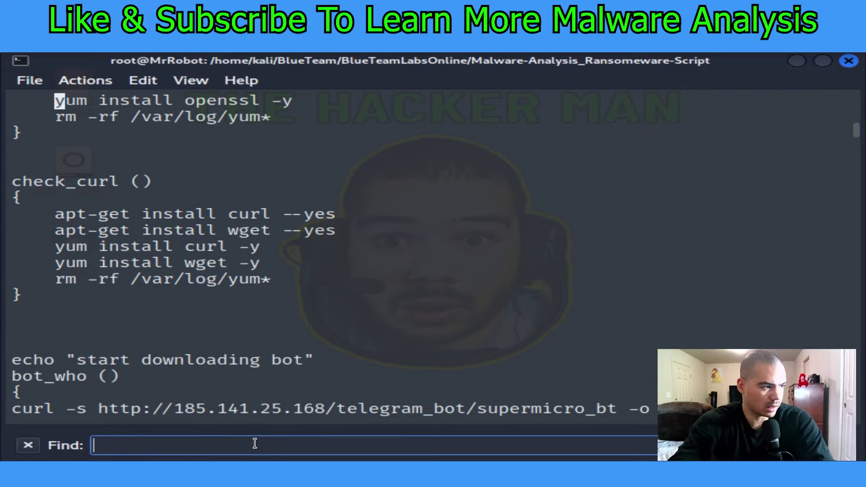
text(/etc/)
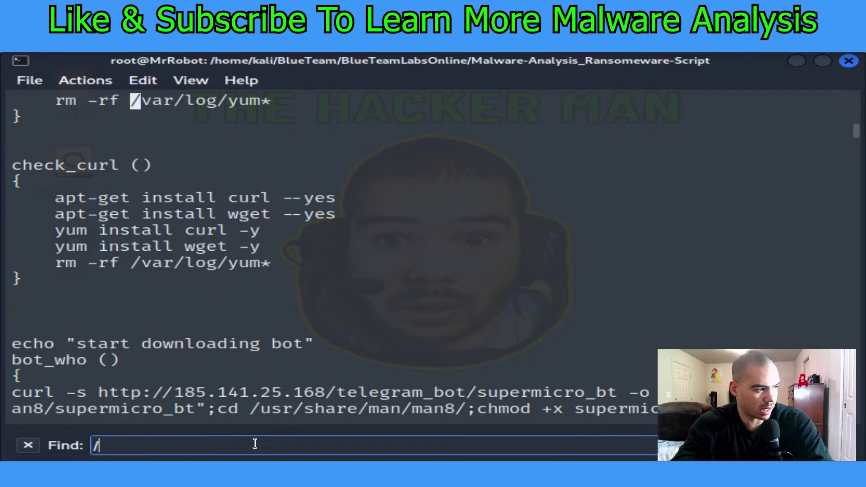
text(motd)
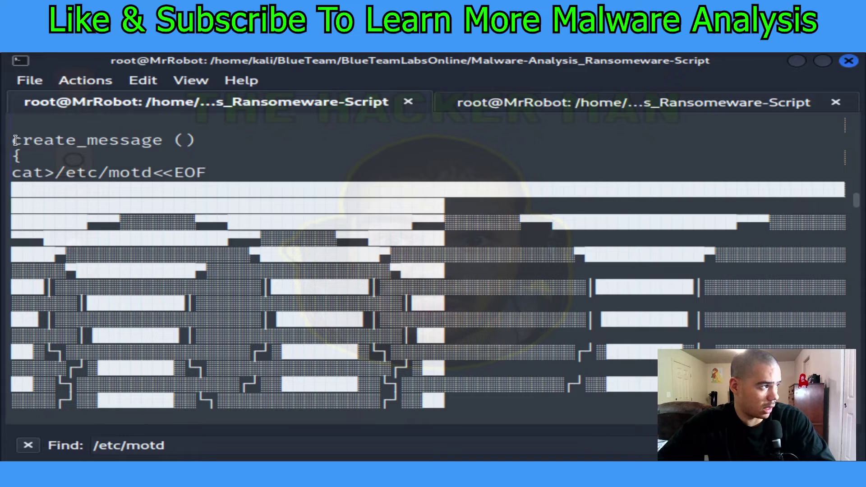
Examine the create_message function's banner and contact text in the printed script, reducing the terminal's text size.
drag(15, 140, 200, 156)
scroll(263, 283, down, 10)
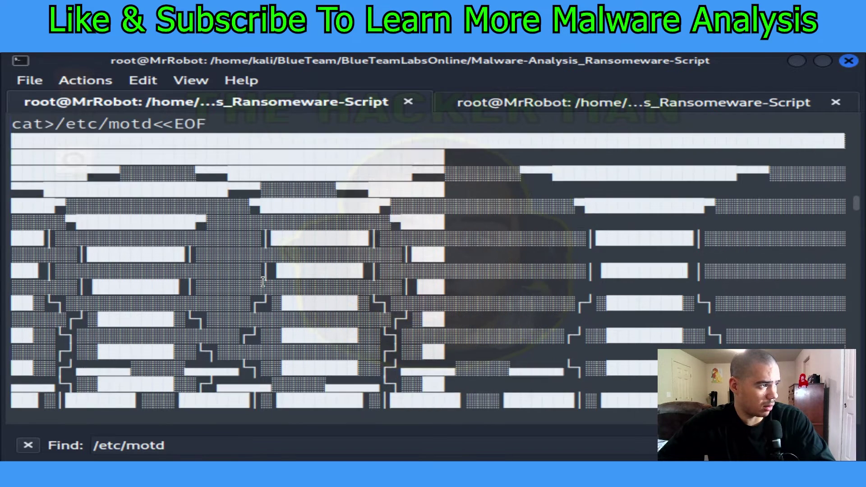
scroll(262, 283, down, 5)
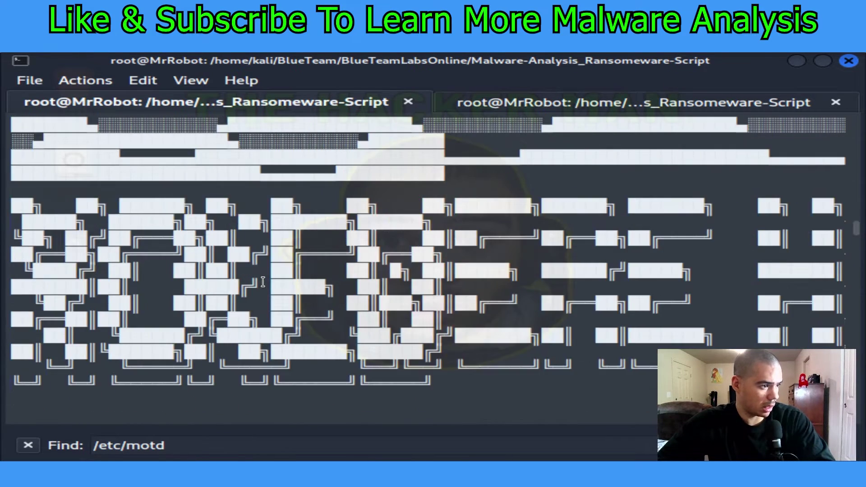
scroll(268, 262, up, 1)
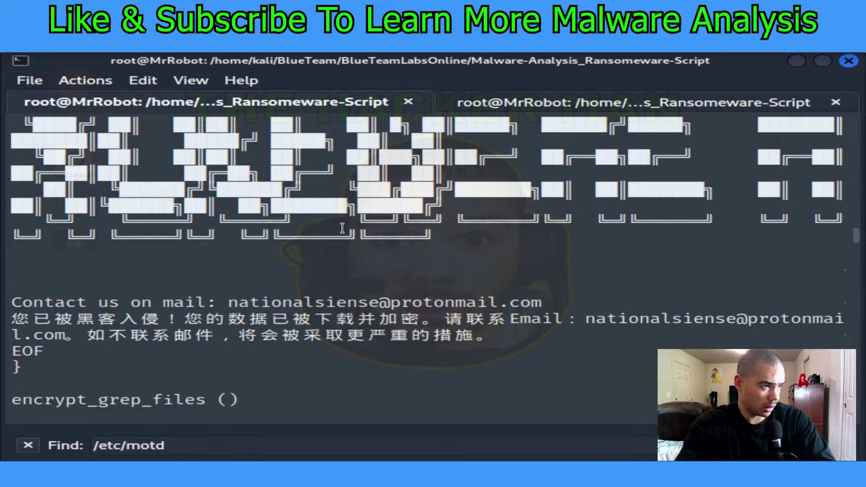
key(ctrl+minus)
key(ctrl+minus)
key(ctrl+minus)
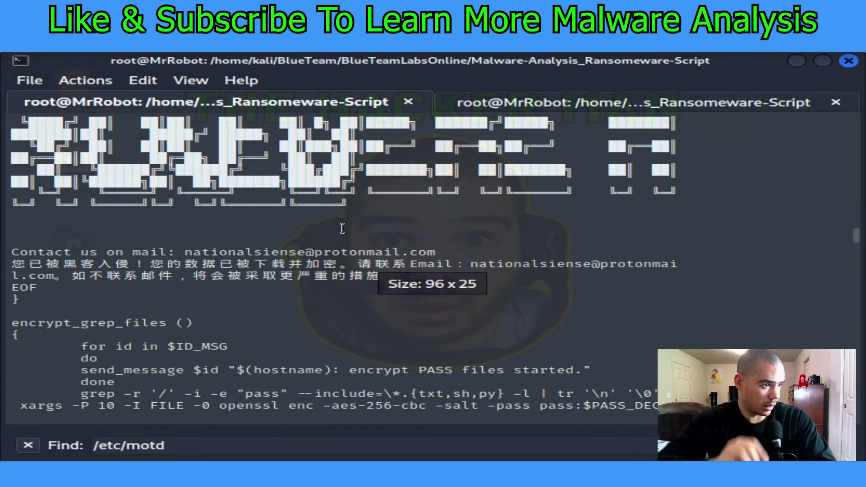
scroll(343, 228, up, 6)
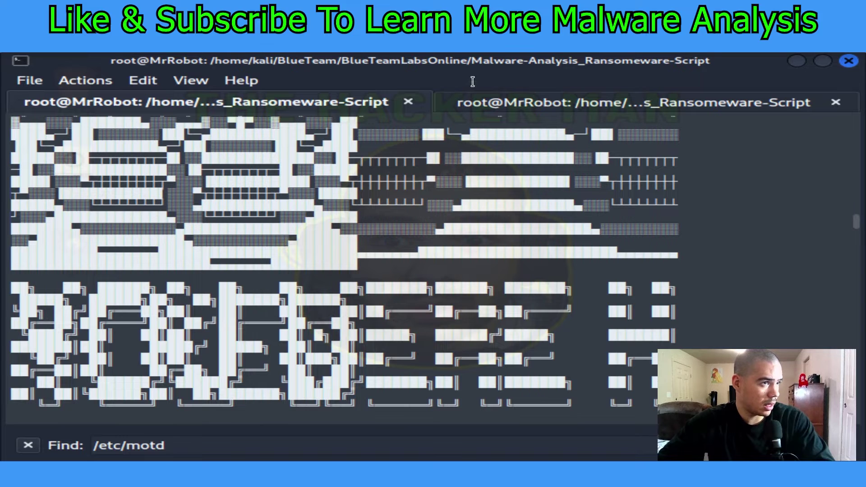
Switch to Recovered Script File.txt open in nano and shrink the text until the whole create_message banner fits for reading.
click(479, 104)
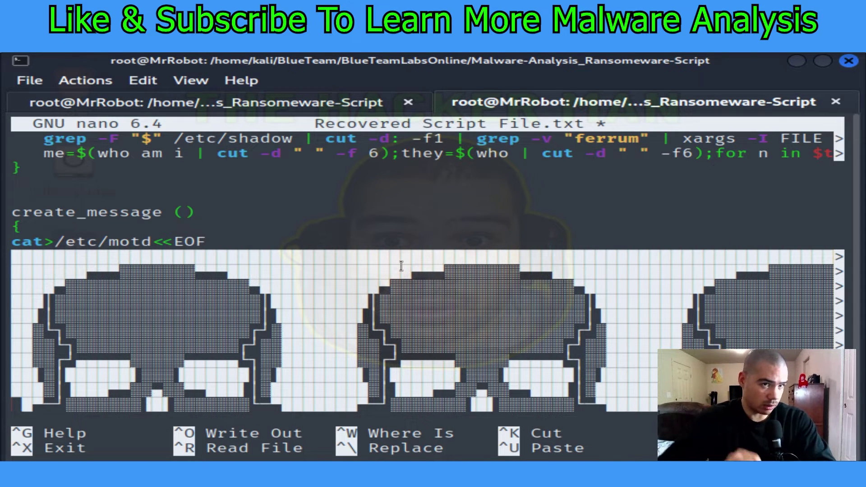
scroll(388, 264, down, 8)
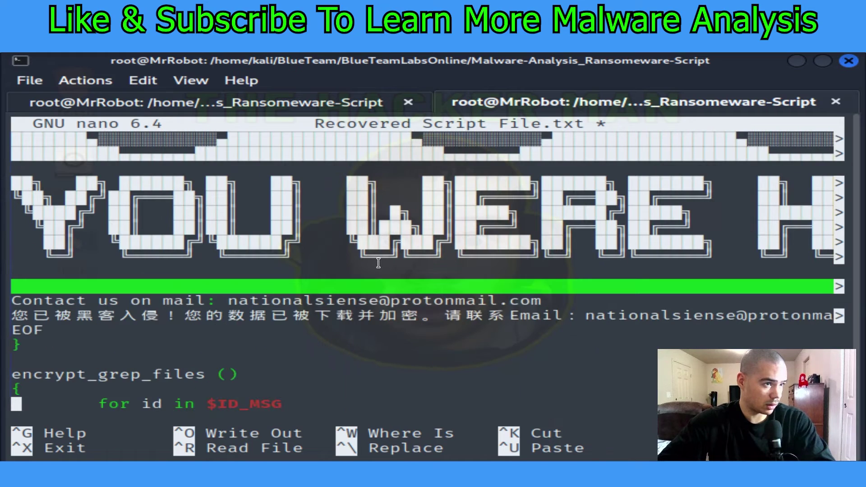
scroll(378, 262, up, 4)
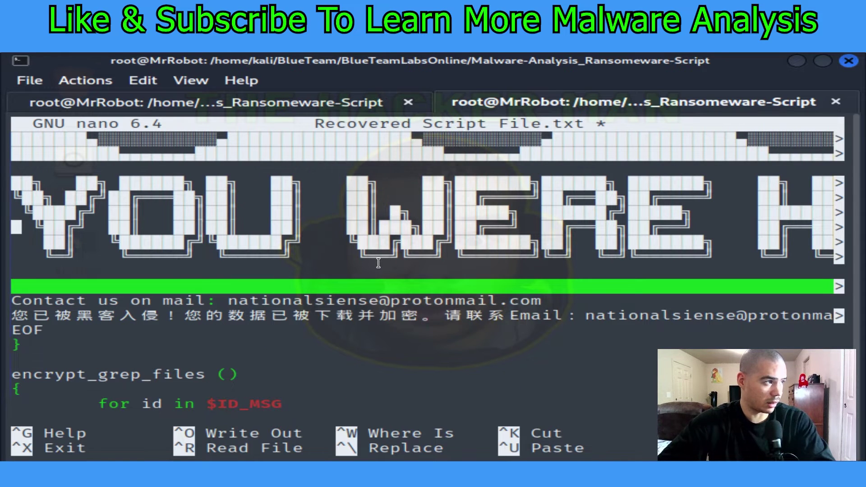
scroll(378, 263, up, 2)
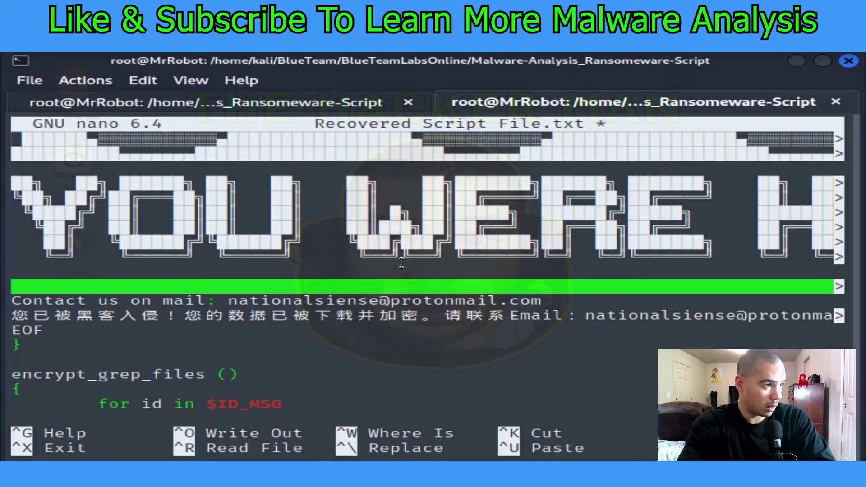
key(ctrl+minus)
key(ctrl+minus)
key(ctrl+minus)
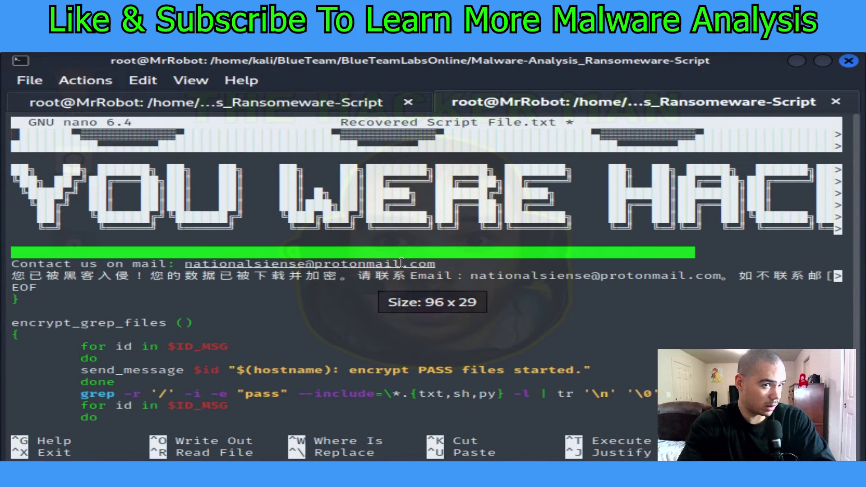
key(ctrl+minus)
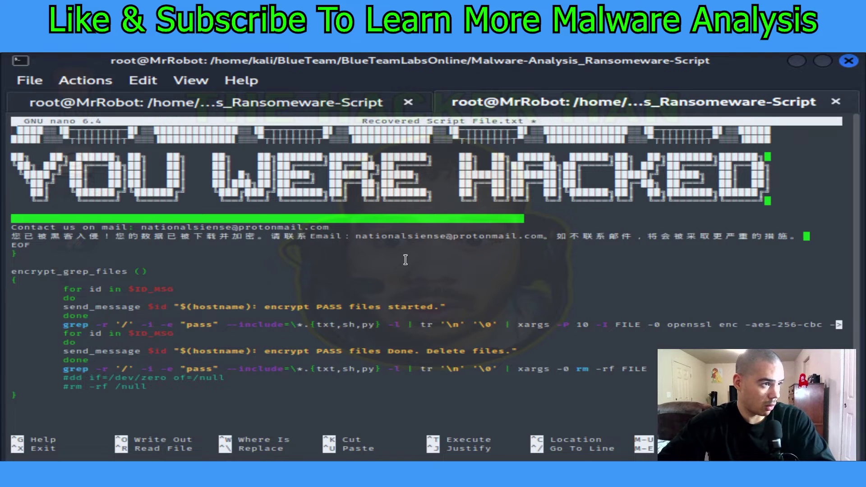
scroll(404, 261, up, 1)
scroll(405, 260, up, 6)
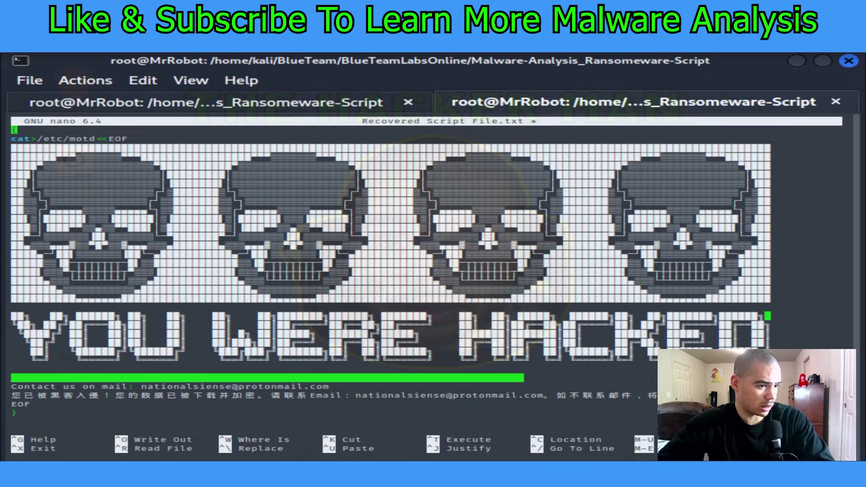
Return to the browser and submit "you were hacked" as the three first words of the /etc/motd message.
click(526, 426)
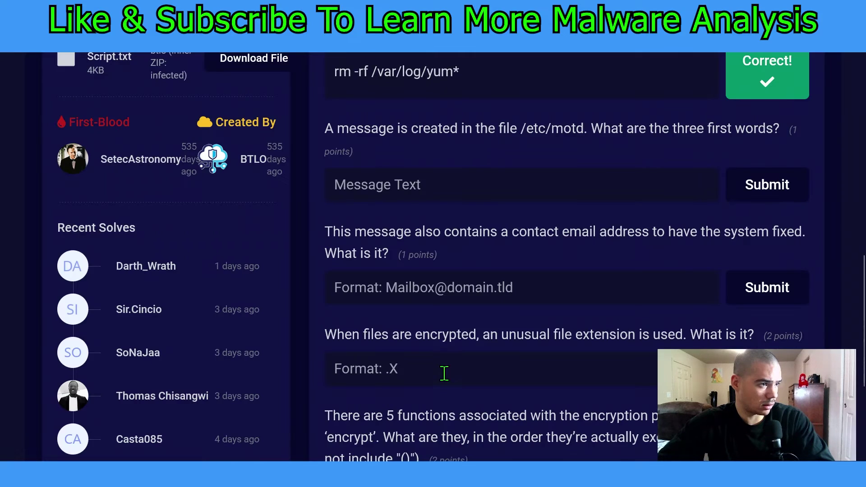
click(405, 179)
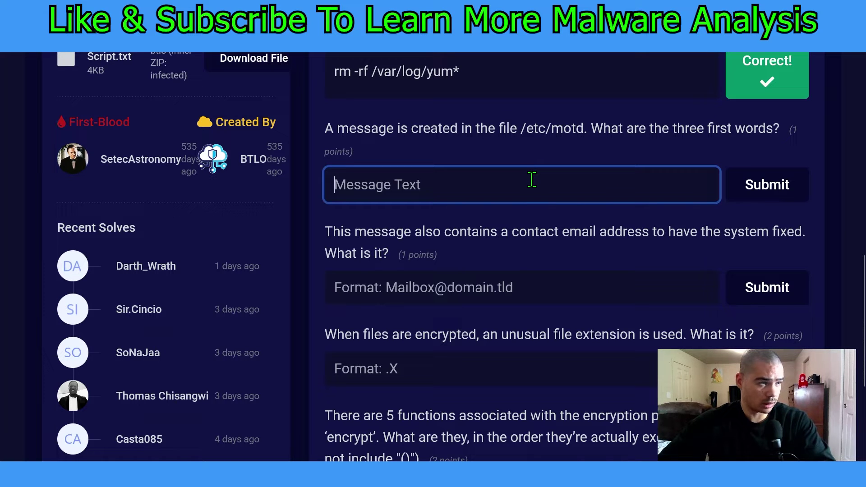
text(you were)
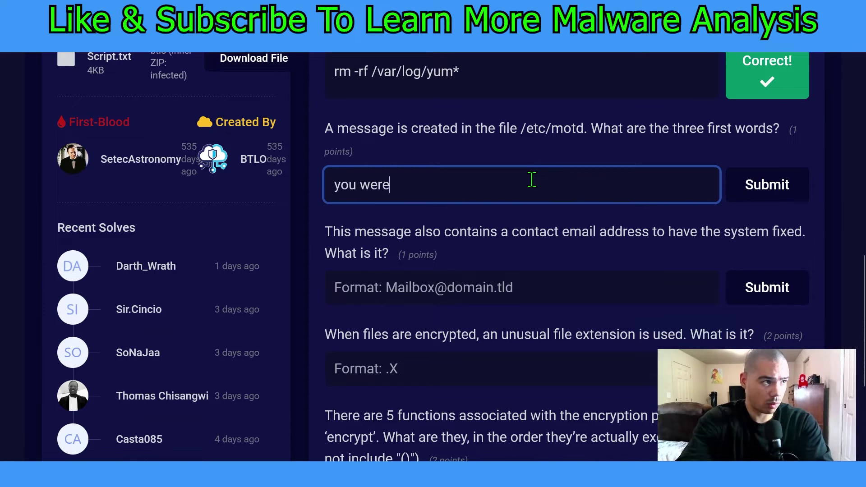
text( hacked)
key(Return)
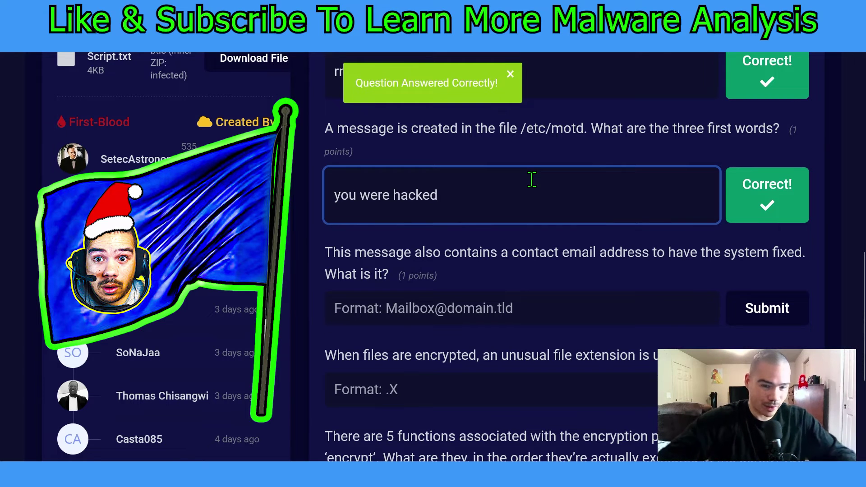
Read the question about the contact email address, return to the script in nano and enlarge its text.
scroll(491, 237, down, 2)
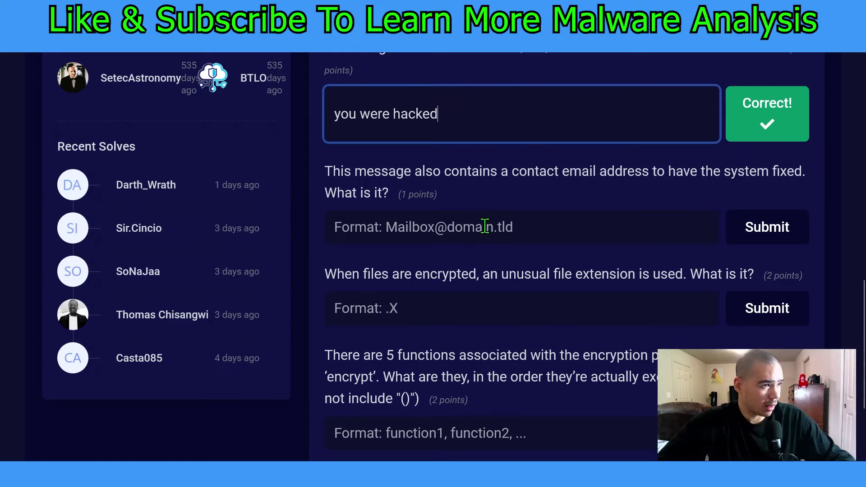
scroll(487, 217, down, 2)
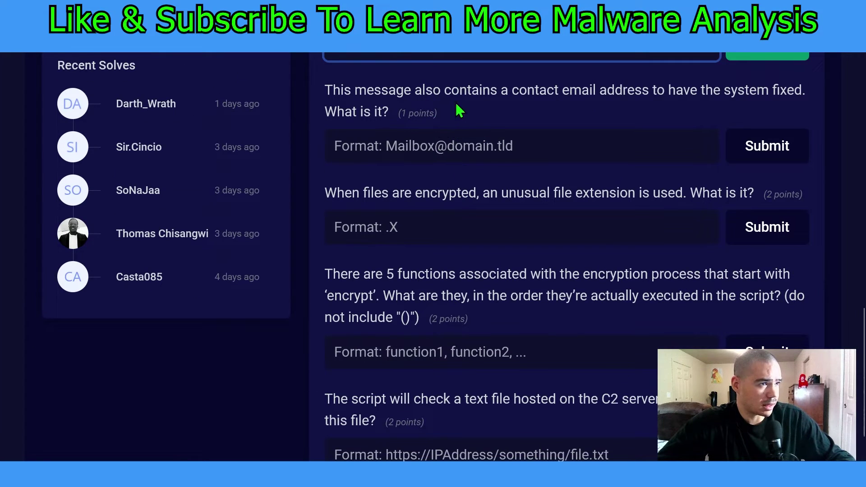
scroll(532, 124, up, 2)
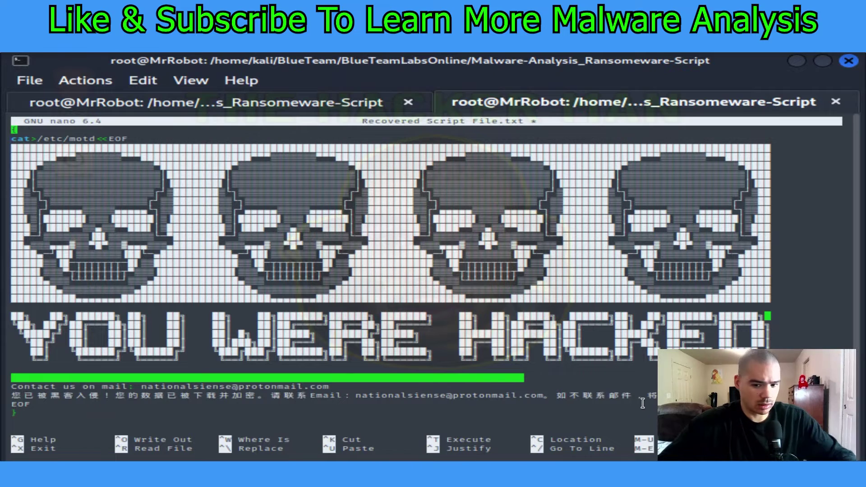
key(ctrl+plus)
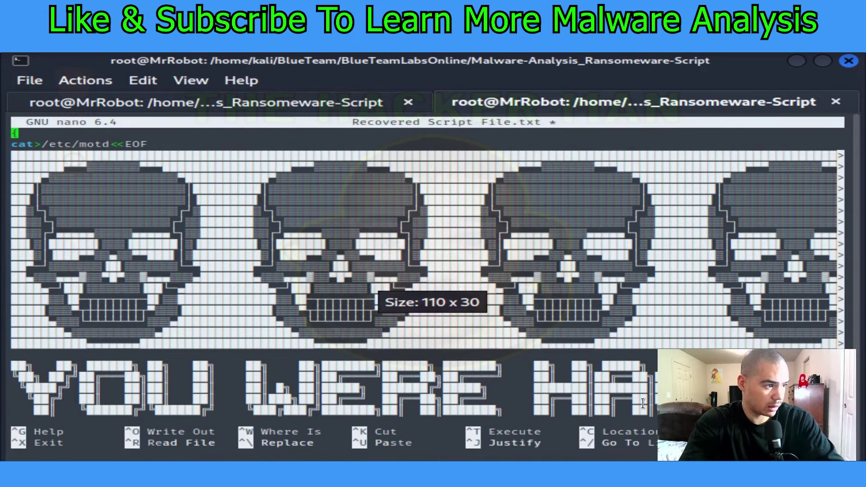
key(ctrl+plus)
key(ctrl+plus)
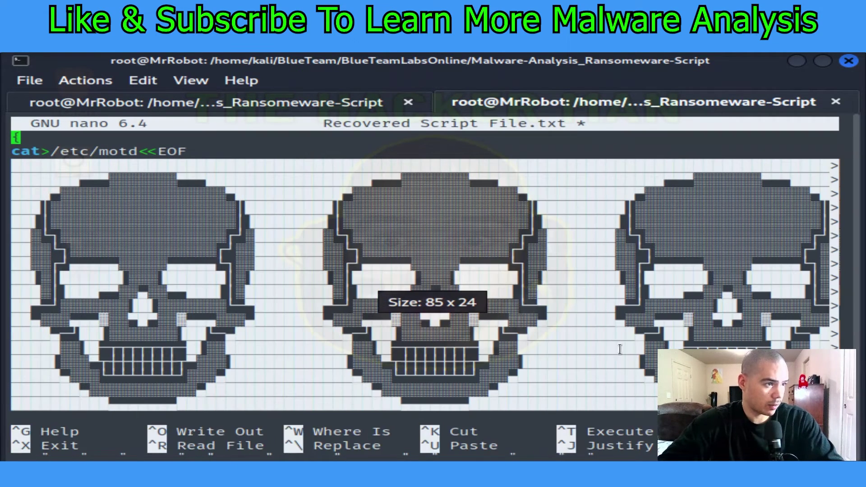
Locate the contact line below the create_message banner in the script and copy its email address.
key(Down)
key(Down)
key(Down)
key(Down)
key(Down)
key(Down)
key(Down)
key(Down)
key(Down)
key(Down)
key(Down)
key(Down)
key(Down)
key(Down)
key(Down)
key(Down)
key(Down)
key(Down)
key(Down)
key(Down)
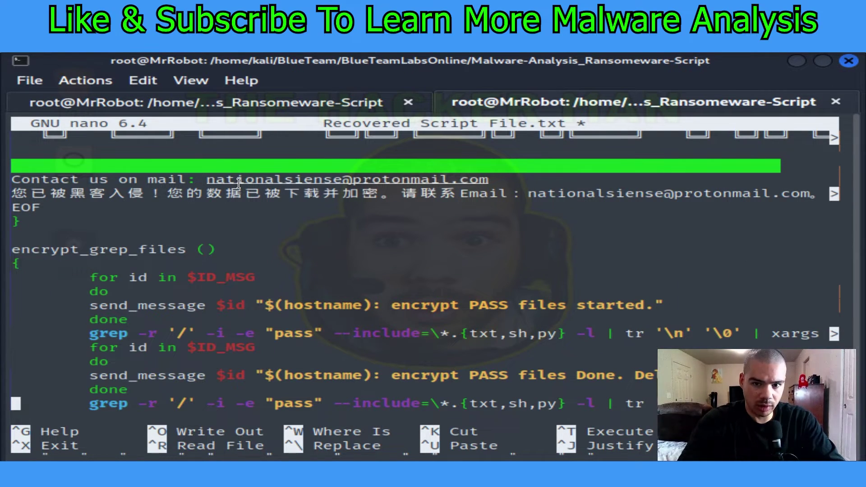
key(ctrl+plus)
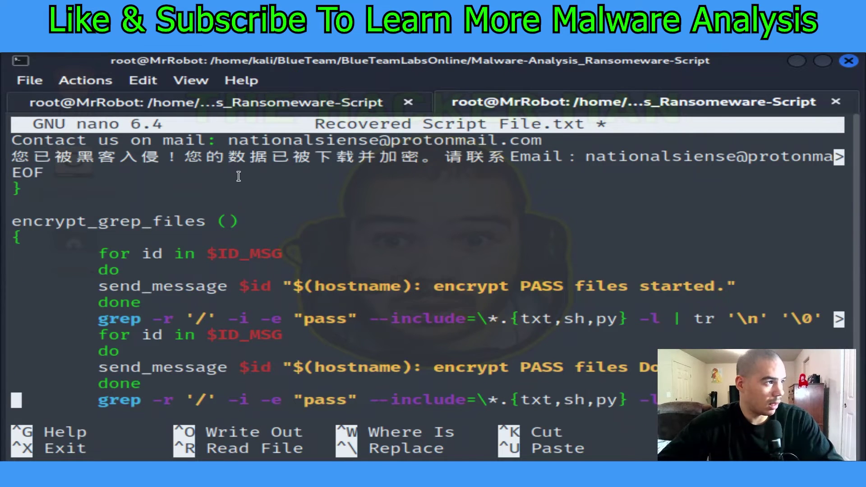
key(Up)
key(Up)
key(Up)
key(Up)
key(Up)
key(Up)
key(Up)
key(Up)
key(Up)
key(Up)
key(Up)
key(Up)
key(Up)
key(Up)
key(Up)
key(Up)
key(Up)
key(Up)
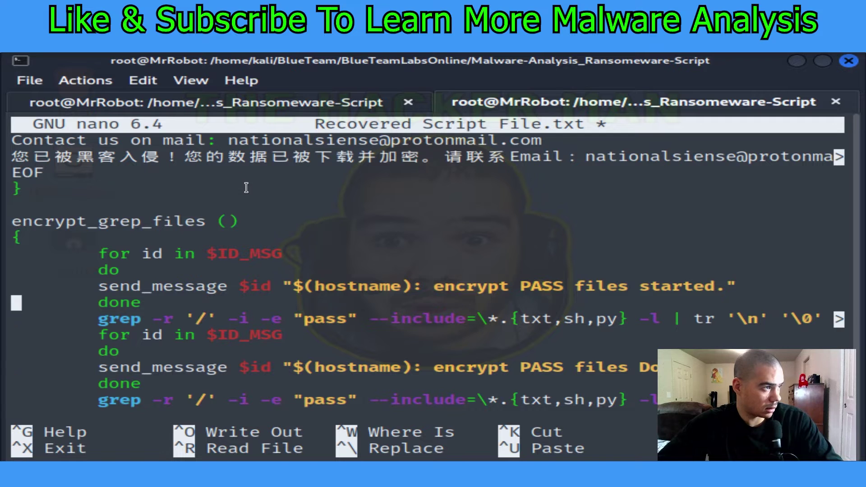
key(Up)
key(Up)
key(Up)
key(Up)
key(Up)
key(Up)
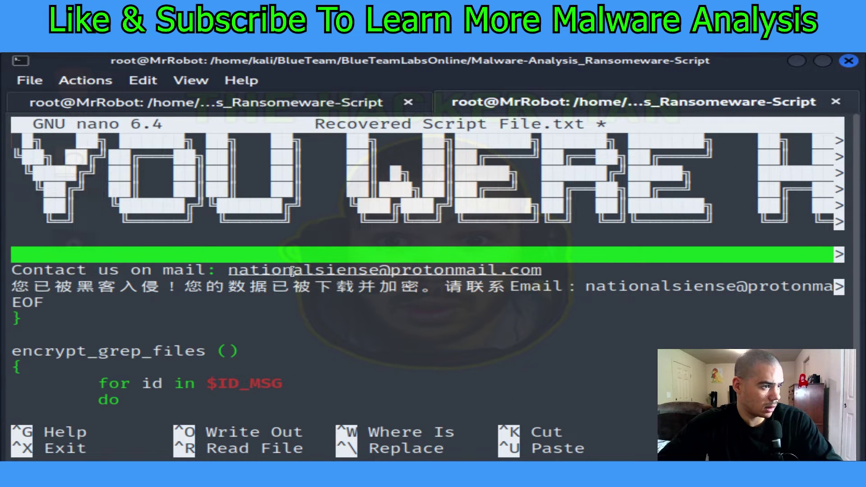
drag(228, 271, 560, 270)
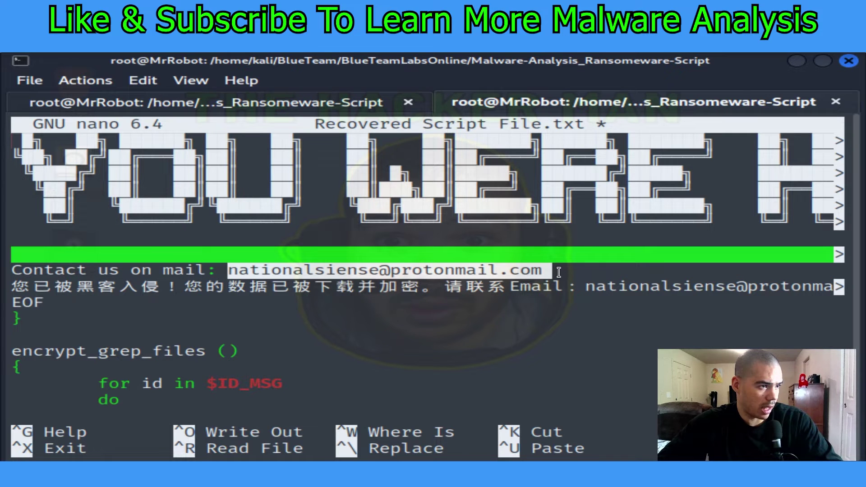
right_click(524, 272)
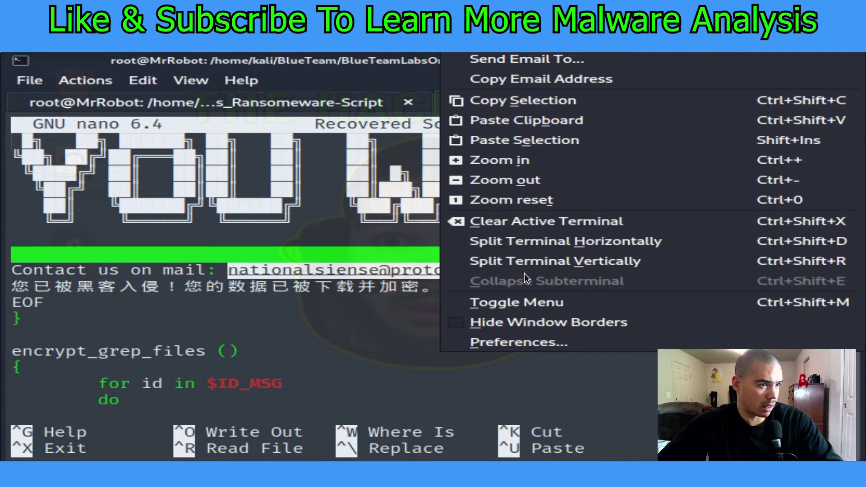
click(505, 84)
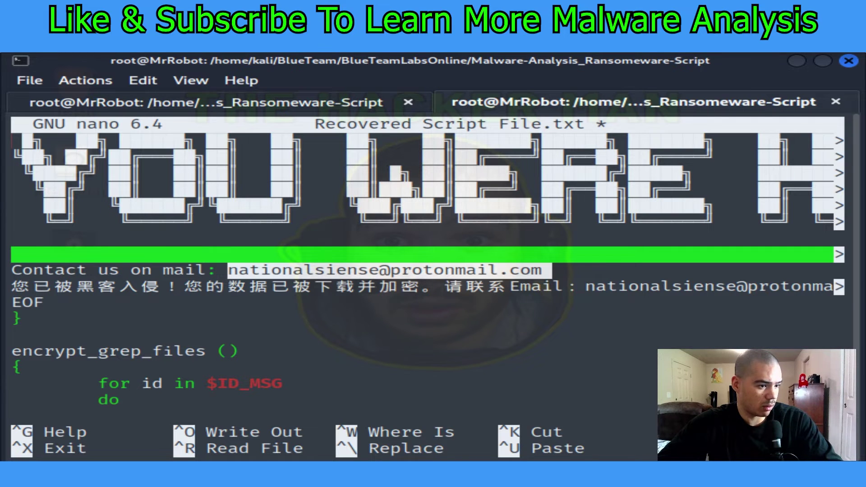
Return to the browser and submit the copied email address as the answer to the contact email question.
key(alt+Tab)
right_click(378, 230)
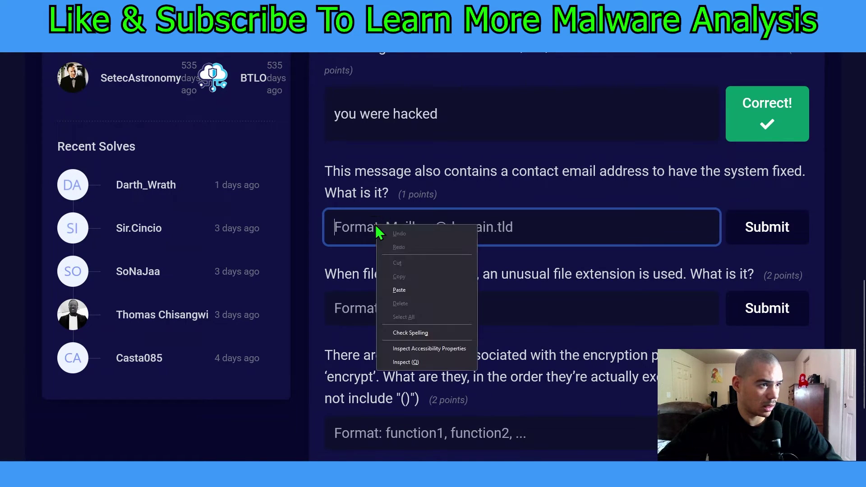
click(412, 292)
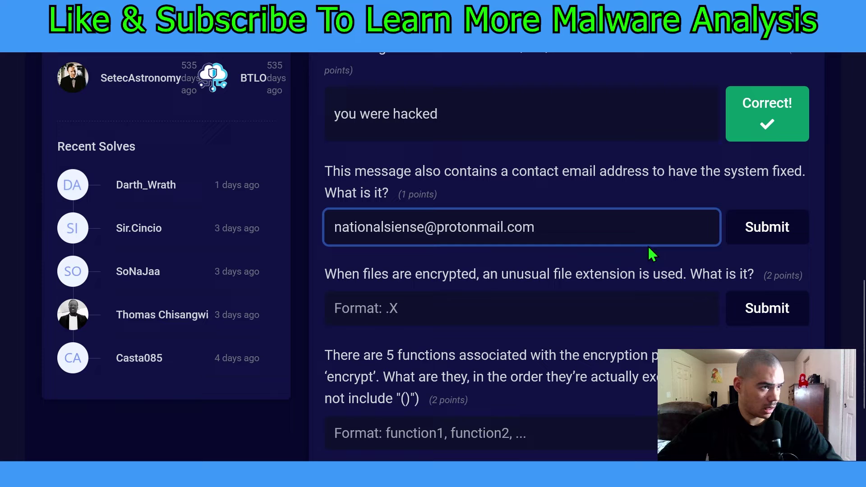
click(743, 235)
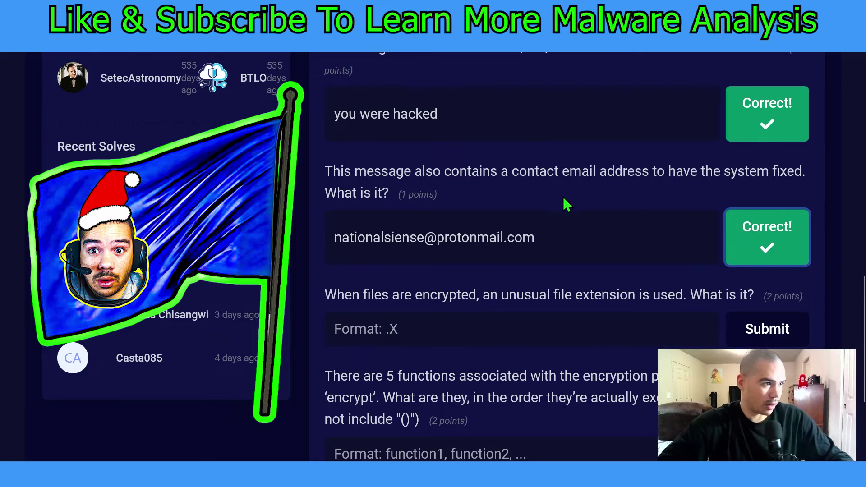
Read the question about the encrypted files' unusual extension, then return to the script and look through encrypt_grep_files down to encrypt_home.
scroll(503, 254, down, 2)
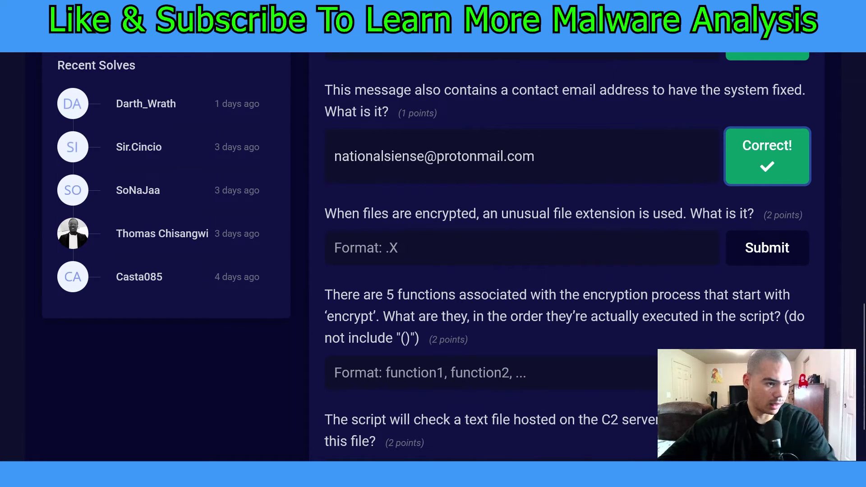
click(580, 471)
key(Down)
key(Down)
key(Down)
key(Down)
key(Down)
key(Down)
key(Down)
key(Down)
key(Down)
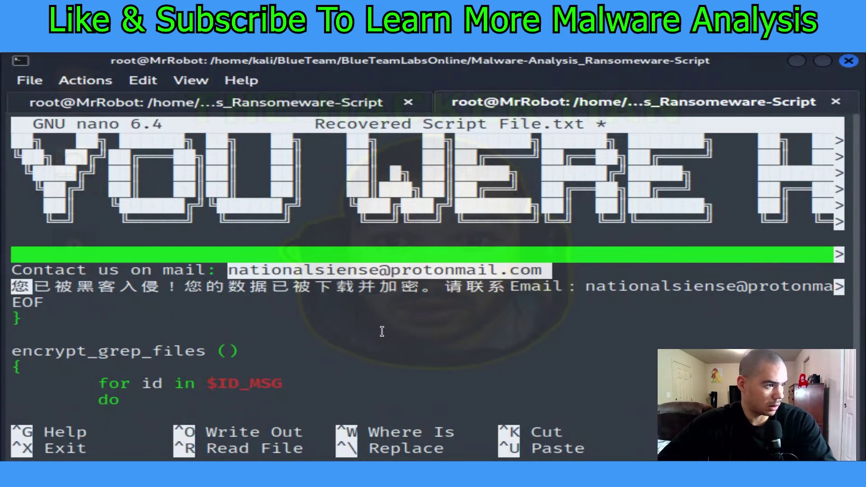
key(Down)
key(Down)
key(Down)
key(Down)
key(Down)
key(Down)
key(Down)
key(Down)
key(Down)
key(Down)
key(Down)
key(Down)
key(Down)
key(Down)
key(Down)
key(Down)
key(Down)
key(Down)
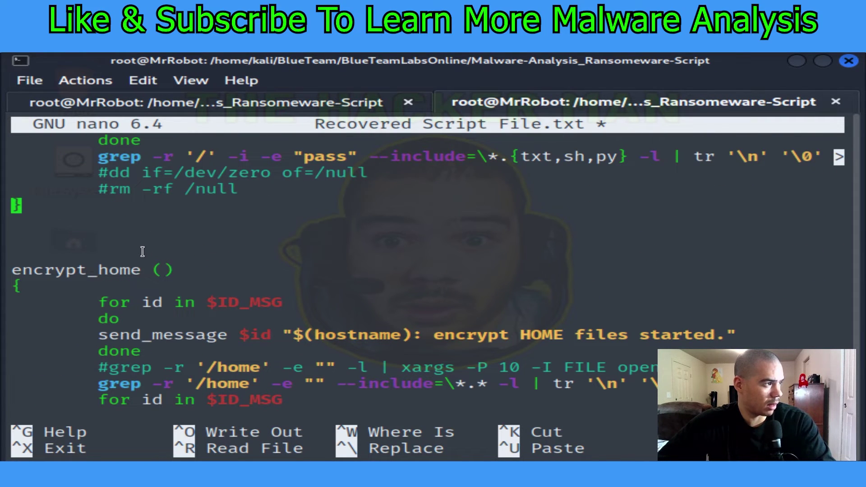
Go back to the start of encrypt_grep_files and examine its send_message and grep commands down to encrypt_home.
key(Up)
key(Up)
key(Up)
key(Up)
key(Up)
key(Up)
key(Up)
key(Up)
key(Up)
key(Up)
key(Up)
key(Up)
key(Up)
key(Up)
key(Up)
key(Up)
key(Up)
key(Up)
key(Up)
key(Up)
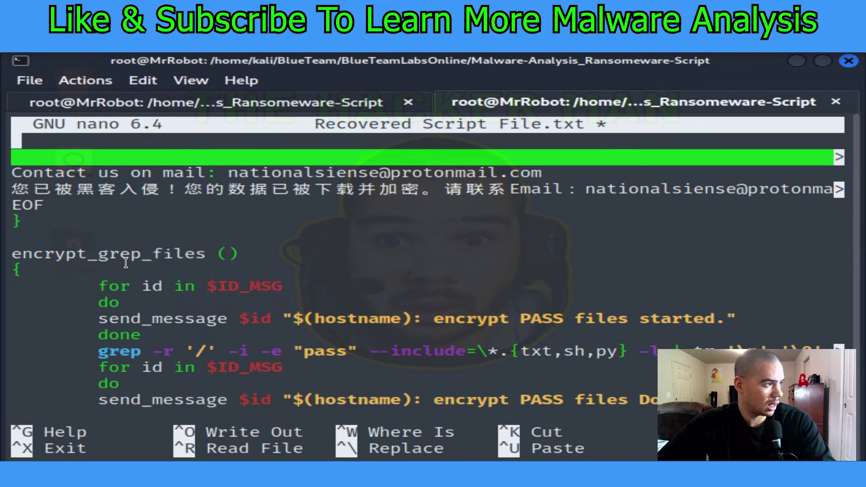
key(Down)
key(Down)
key(Down)
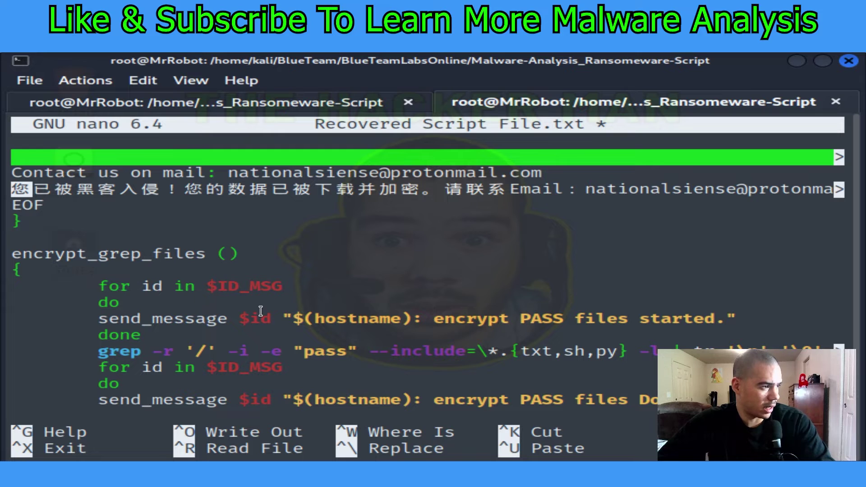
key(Down)
key(Down)
key(Down)
key(Down)
key(Down)
key(Down)
key(Down)
key(Down)
key(Down)
key(Down)
key(Down)
key(Down)
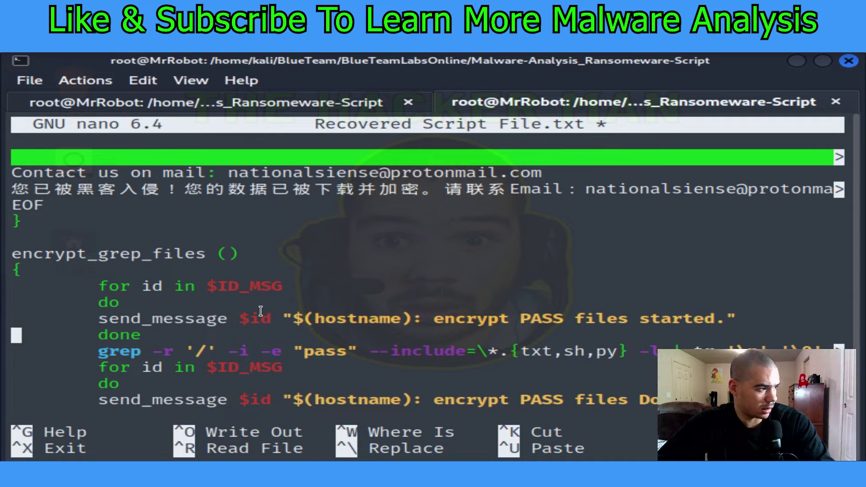
key(Down)
key(Down)
key(Down)
key(Down)
key(Down)
key(Down)
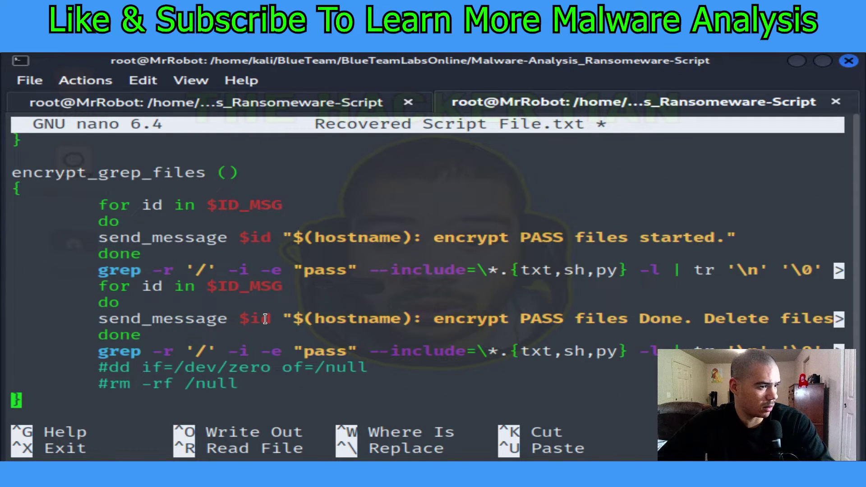
key(Down)
key(Down)
key(Down)
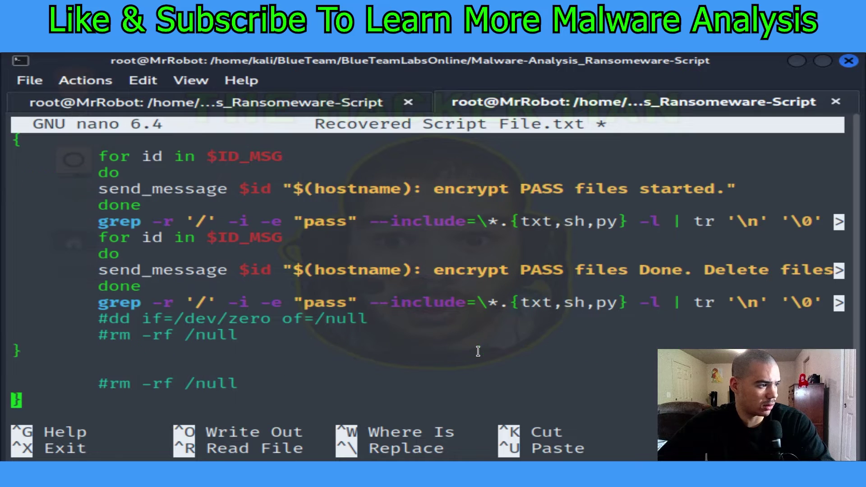
key(Down)
key(Down)
key(Down)
key(Down)
key(Down)
key(Down)
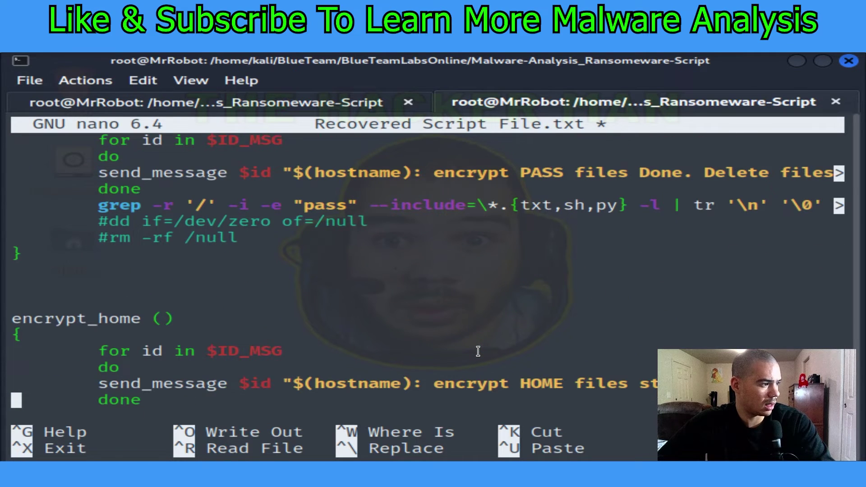
Move back up from encrypt_home to review the two grep commands in encrypt_grep_files.
key(Up)
key(Up)
key(Up)
key(Up)
key(Up)
key(Up)
key(Up)
key(Up)
key(Up)
key(Up)
key(Up)
key(Up)
key(Up)
key(Up)
key(Up)
key(Up)
key(Up)
key(Up)
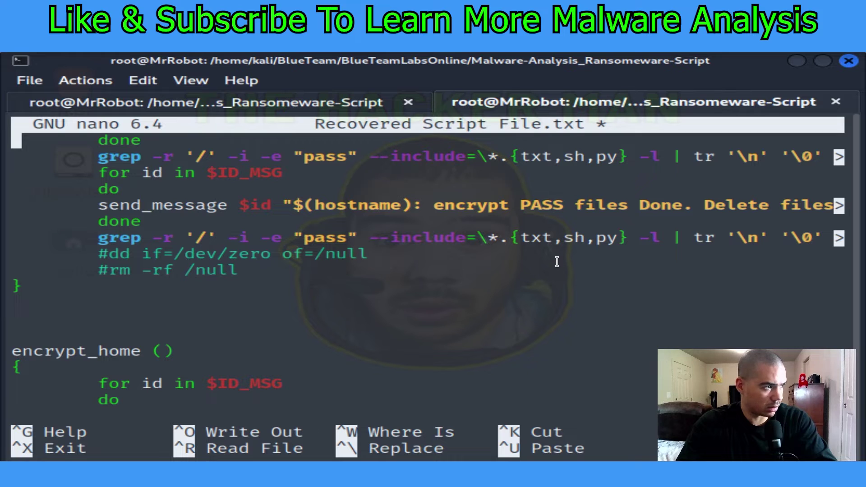
Reduce the terminal's text size and examine the grep commands in encrypt_home and encrypt_root for the encrypted file extension.
key(ctrl+minus)
key(ctrl+minus)
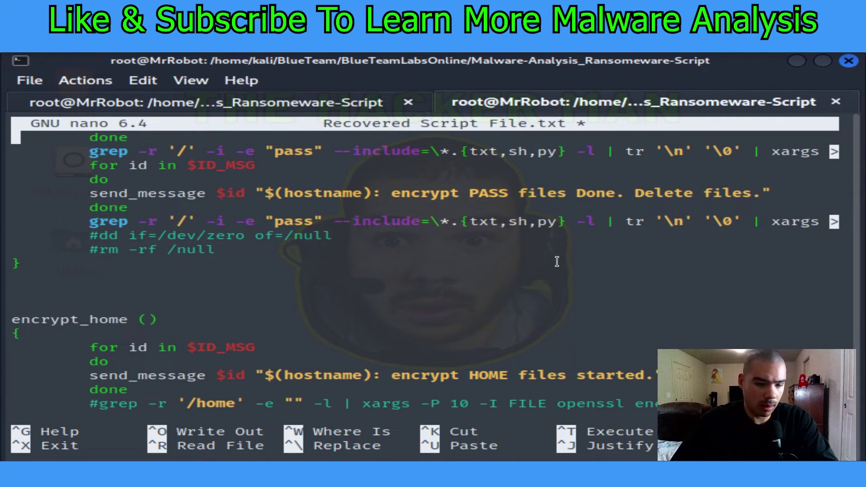
key(Down)
key(Down)
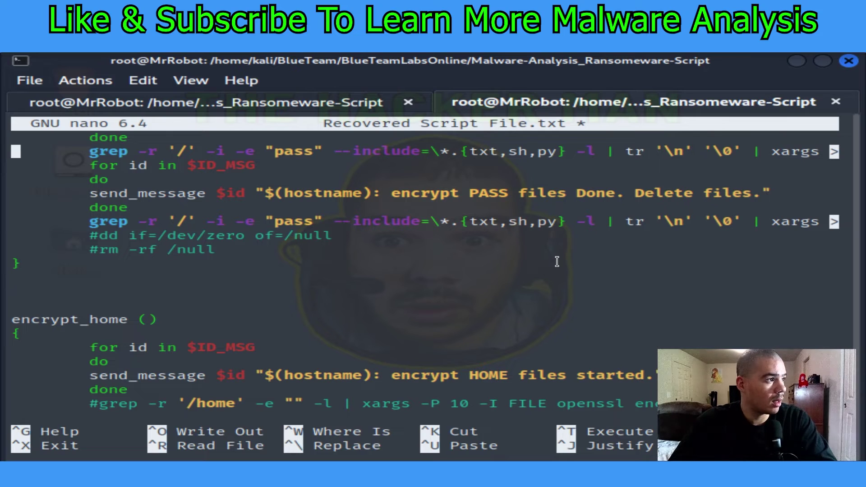
key(Down)
key(Down)
key(Down)
key(Down)
key(Down)
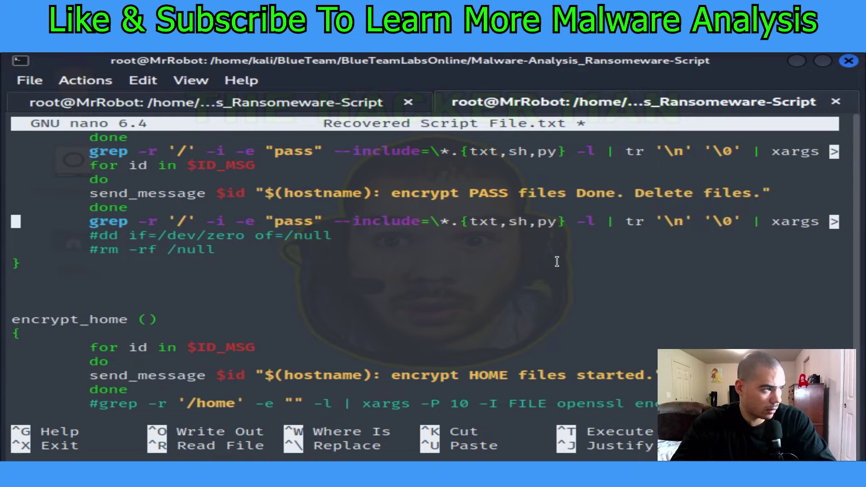
key(Page_Down)
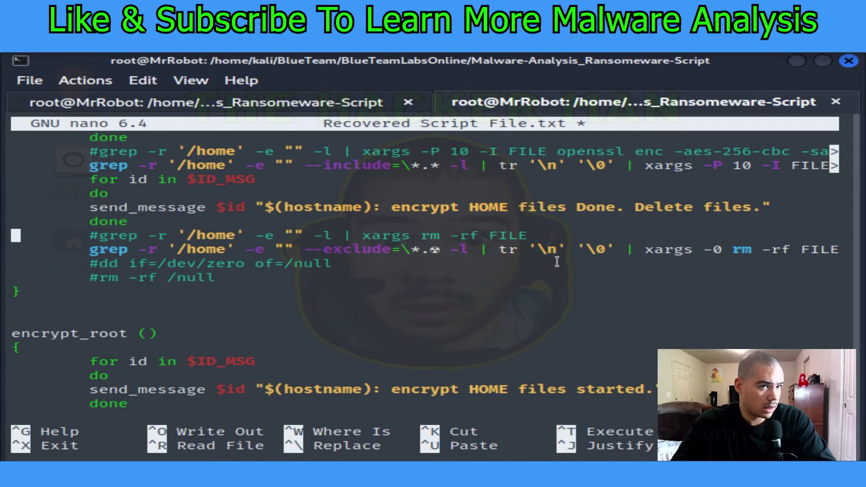
key(Page_Down)
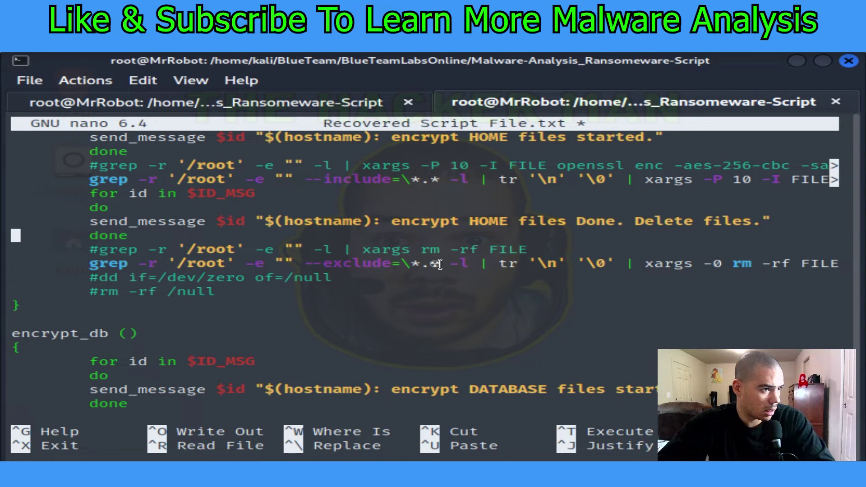
Select the .☢ extension in encrypt_root's uncommented grep --exclude command and copy it.
drag(434, 265, 425, 266)
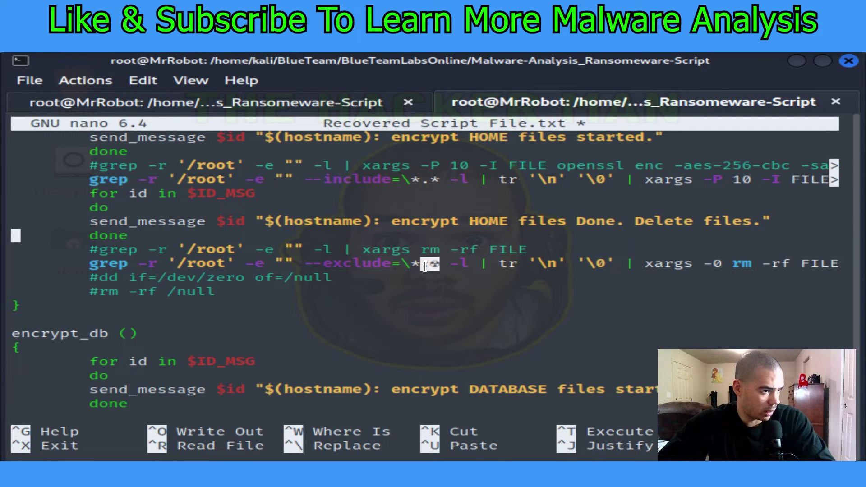
click(437, 272)
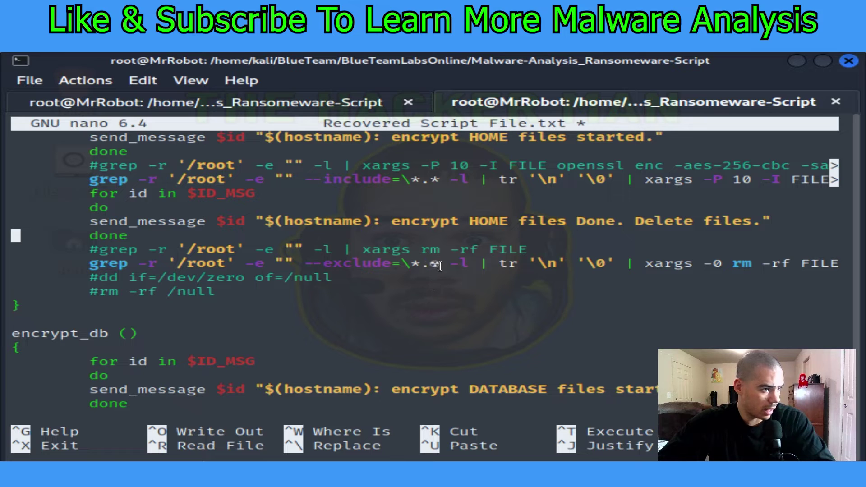
drag(432, 268, 424, 266)
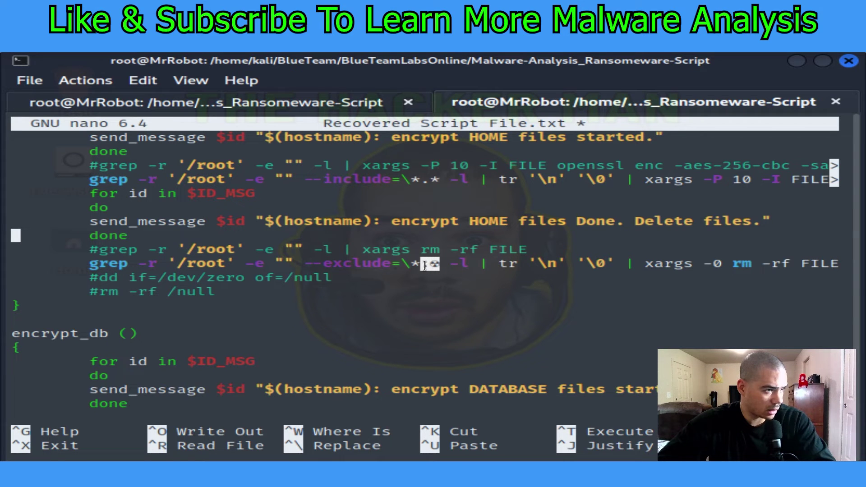
right_click(437, 272)
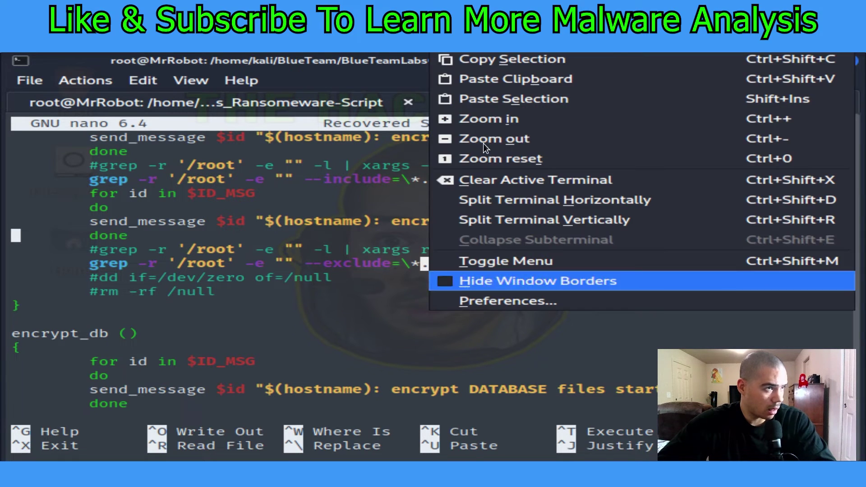
click(475, 60)
click(443, 313)
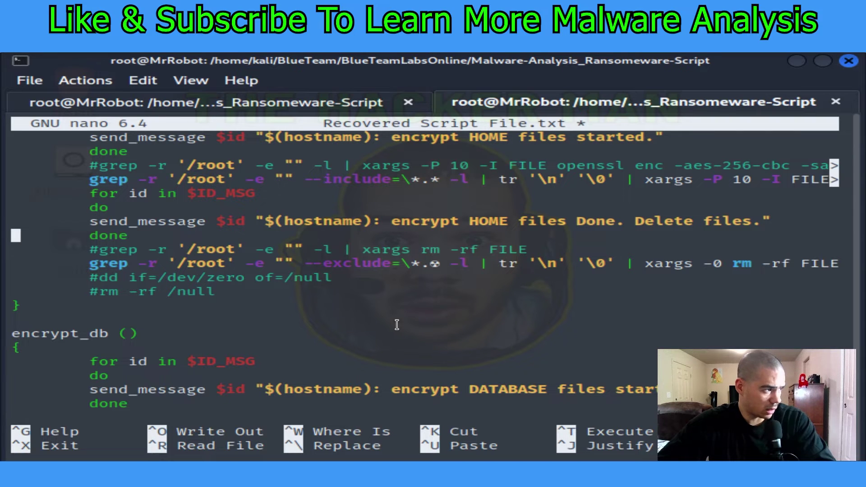
Look through the script from the end of encrypt_root through encrypt_db down to the encrypt_ssh header.
key(Down)
key(Down)
key(Down)
key(Down)
key(Down)
key(Down)
key(Down)
key(Down)
key(Down)
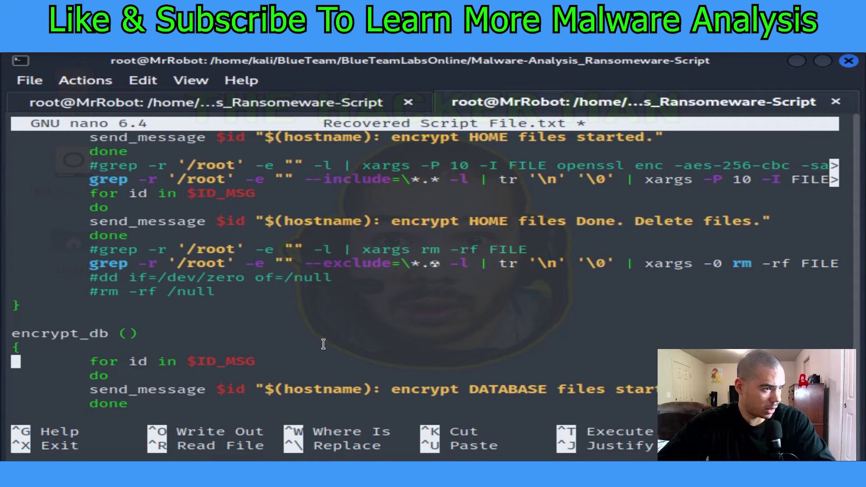
key(Down)
key(Down)
key(Down)
key(Down)
key(Down)
key(Down)
key(Down)
key(Down)
key(Down)
key(Down)
key(Down)
key(Down)
key(Down)
key(Down)
key(Down)
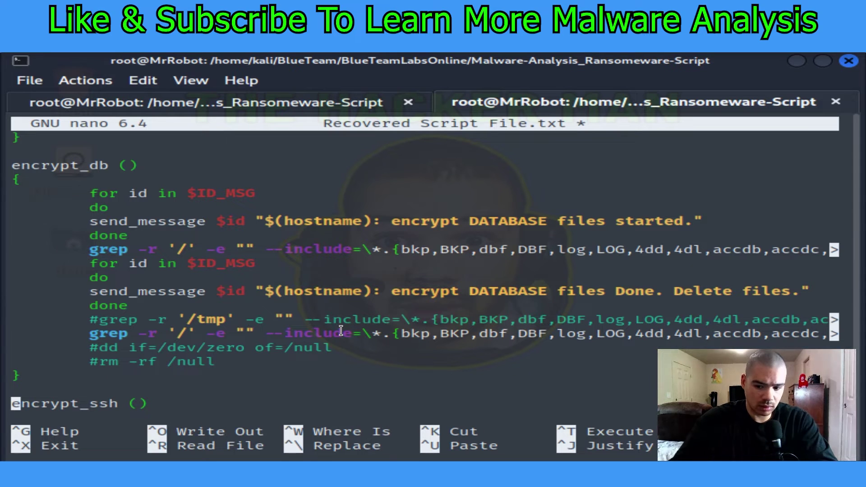
Go back up to the last grep command in encrypt_db and start moving along that line to examine it.
key(Up)
key(Up)
key(Up)
key(Up)
key(Up)
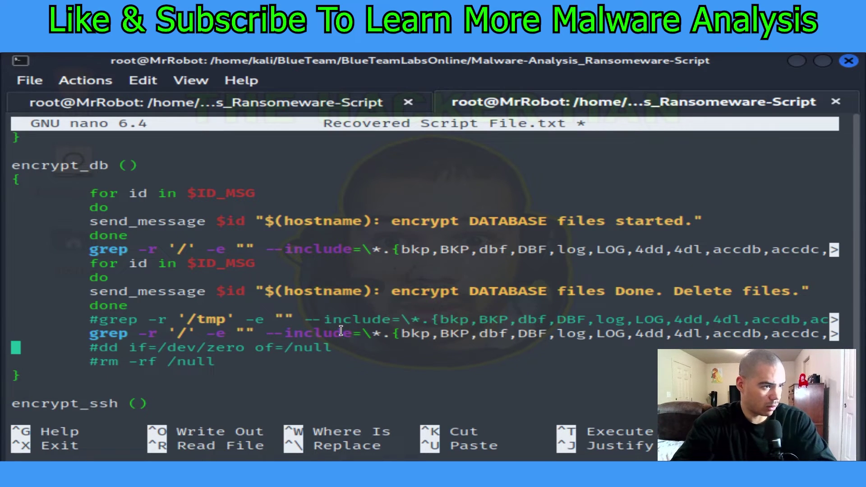
key(Right)
key(Right)
key(Right)
key(Right)
key(Right)
key(Right)
key(Right)
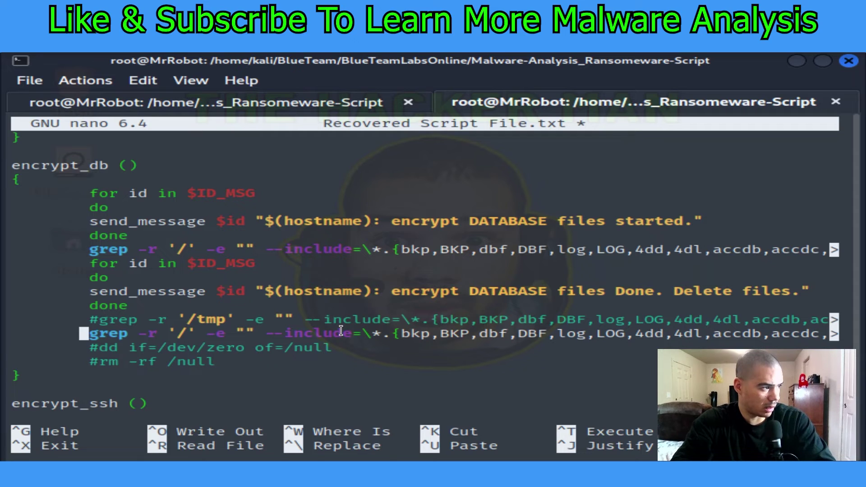
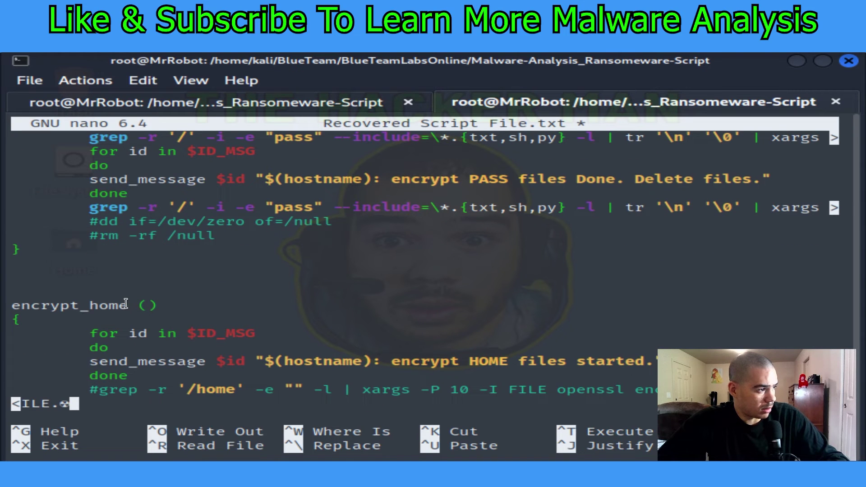
Look through the encrypt functions in the script from encrypt_home past encrypt_root and encrypt_db.
scroll(126, 303, down, 2)
scroll(126, 305, down, 7)
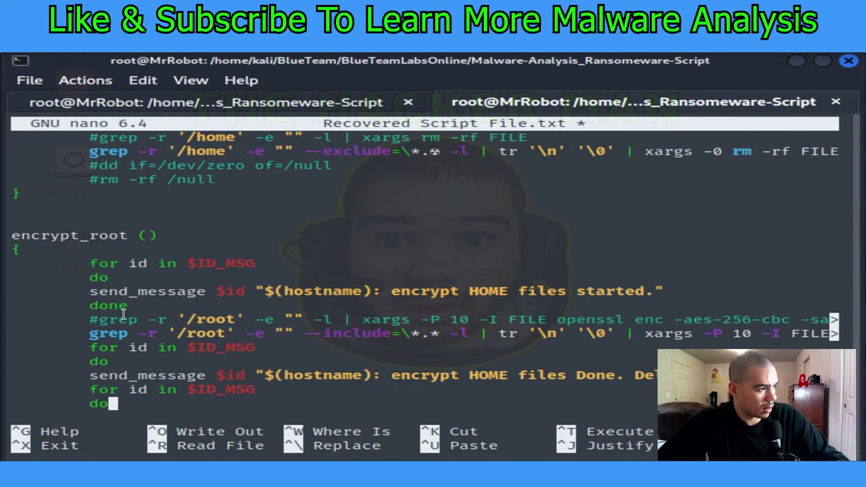
scroll(120, 217, down, 1)
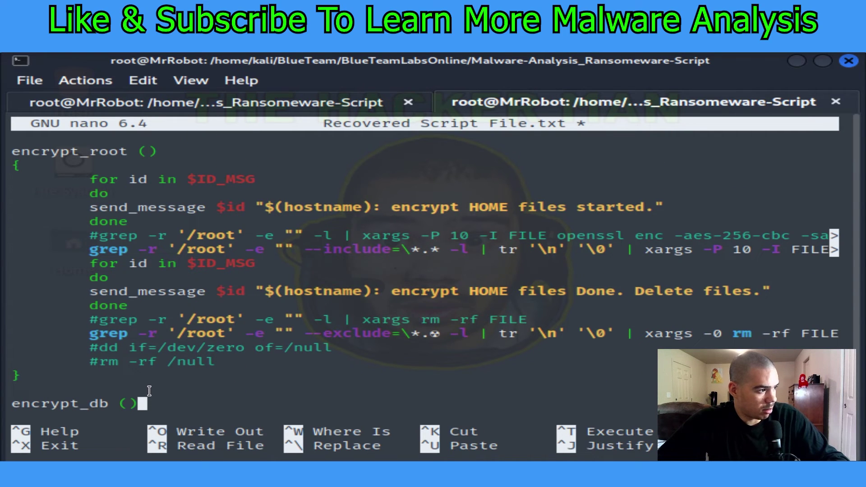
scroll(153, 381, down, 2)
scroll(159, 376, down, 8)
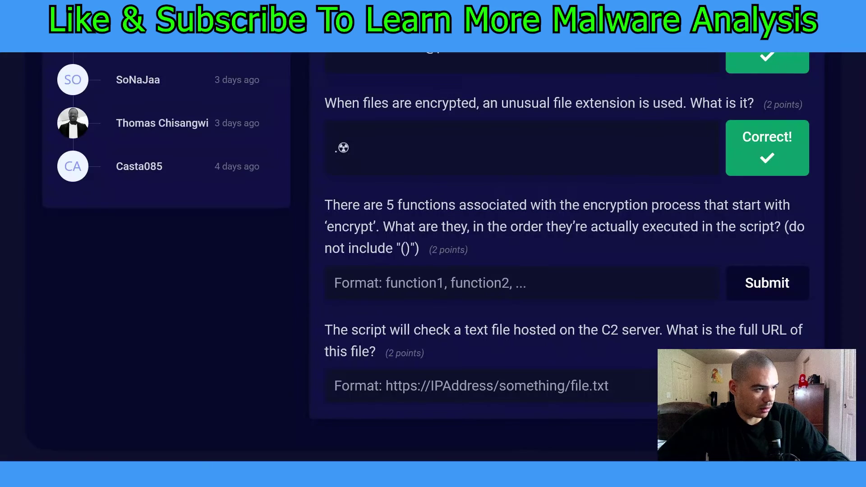
Return from the challenge question to the script and examine the order of encrypt function calls in loop_wget_telegram.
click(525, 431)
key(alt+Tab)
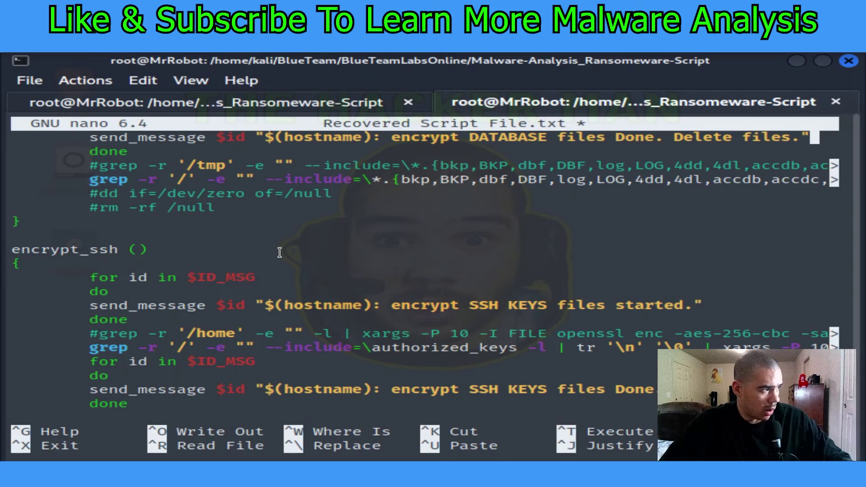
scroll(279, 252, down, 10)
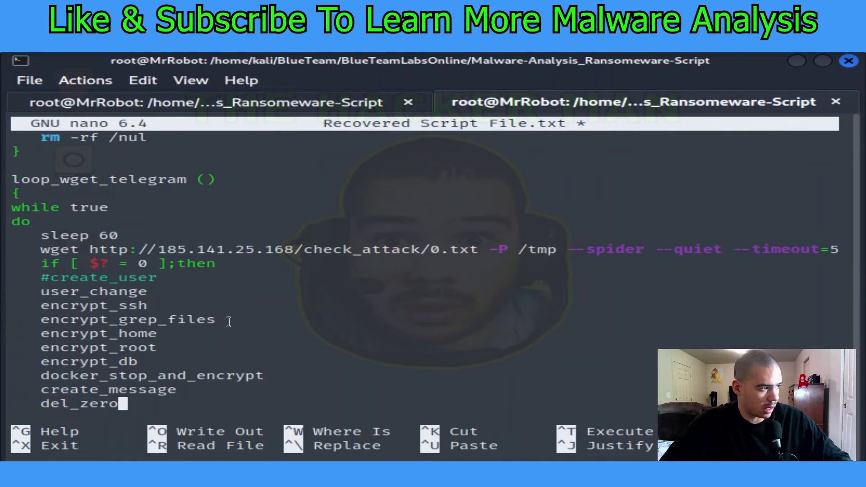
scroll(215, 320, down, 1)
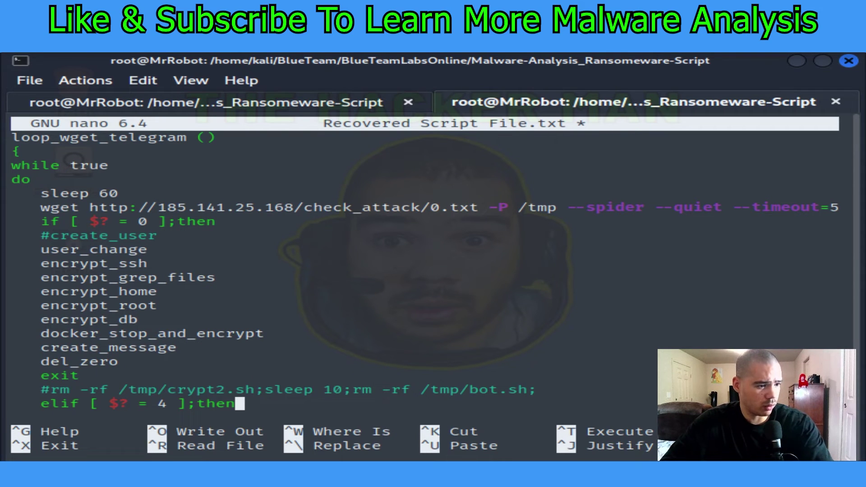
Switch to the challenge page and submit "encrypt_ssh, encrypt_grep_files, encrypt_home, encrypt_root, encrypt_db" as the function order answer.
key(alt+Tab)
click(411, 284)
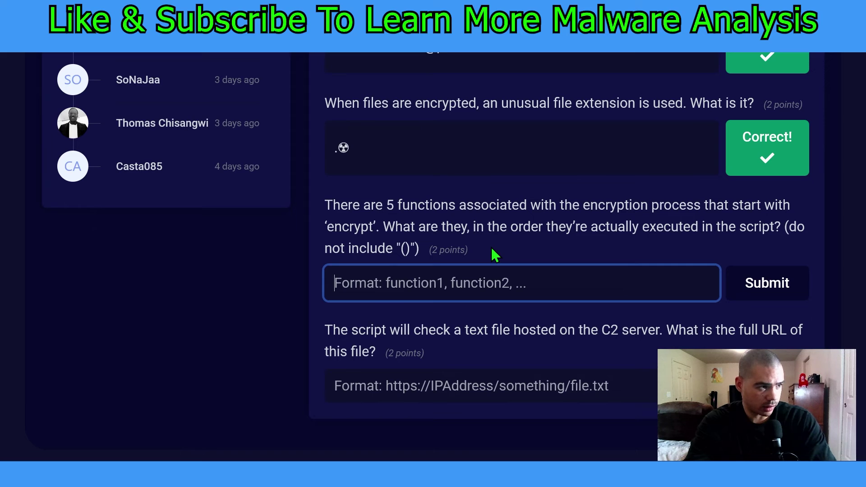
text(encrypt_s)
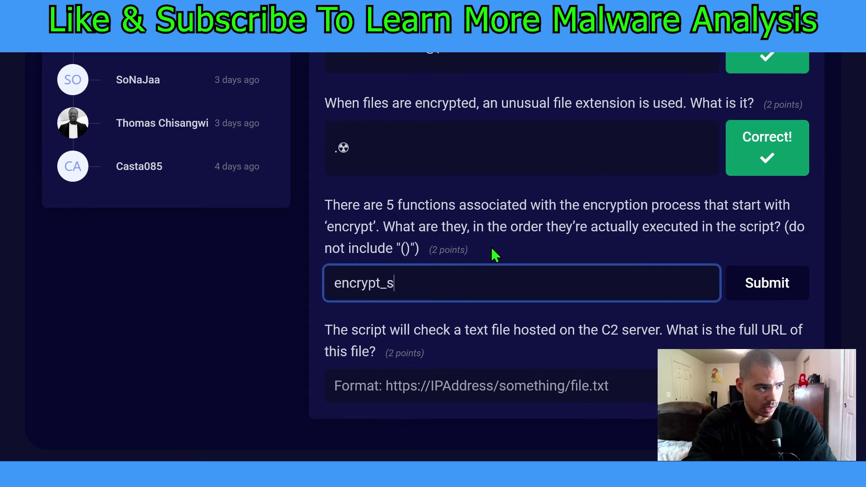
text(sh, encrypt_gr)
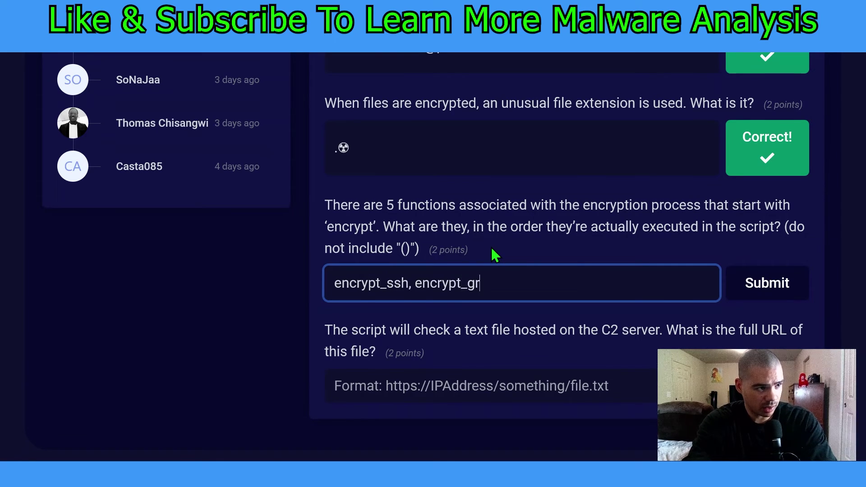
text(ep_files, enc)
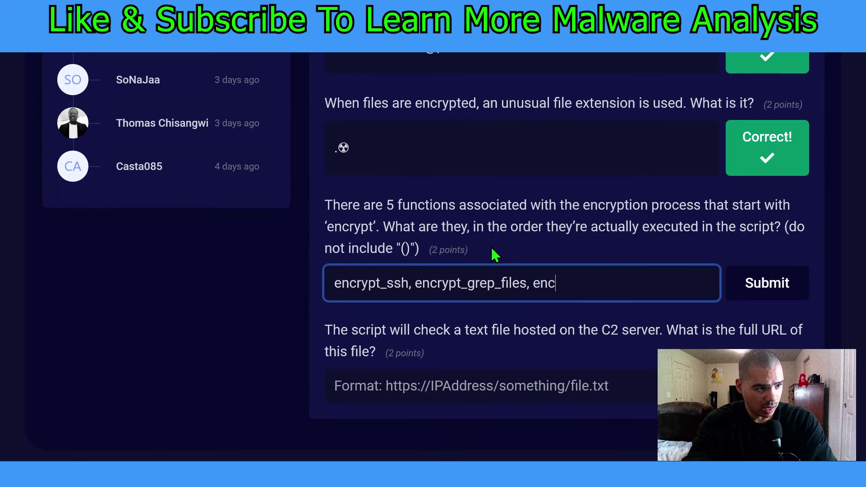
text(rypt_home)
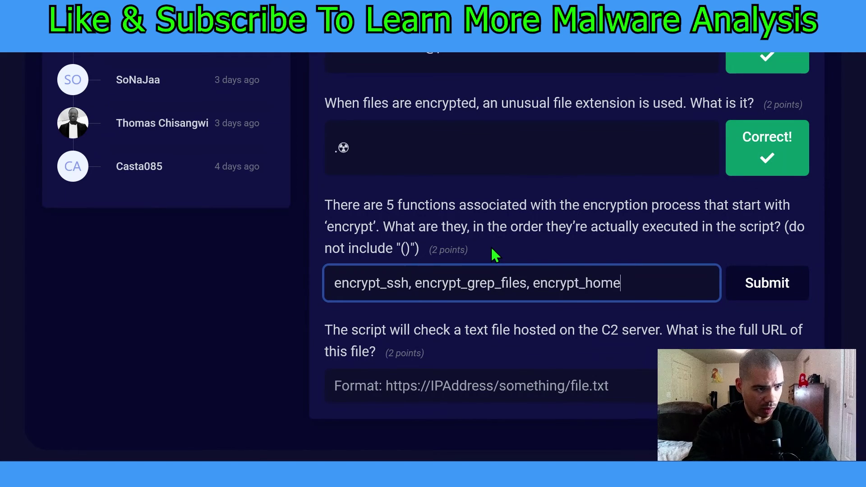
text(, encrypt_)
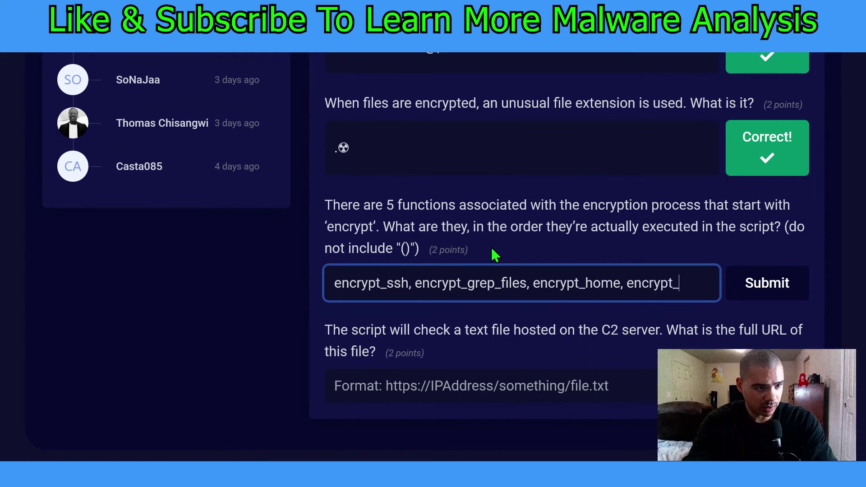
text(root, enc)
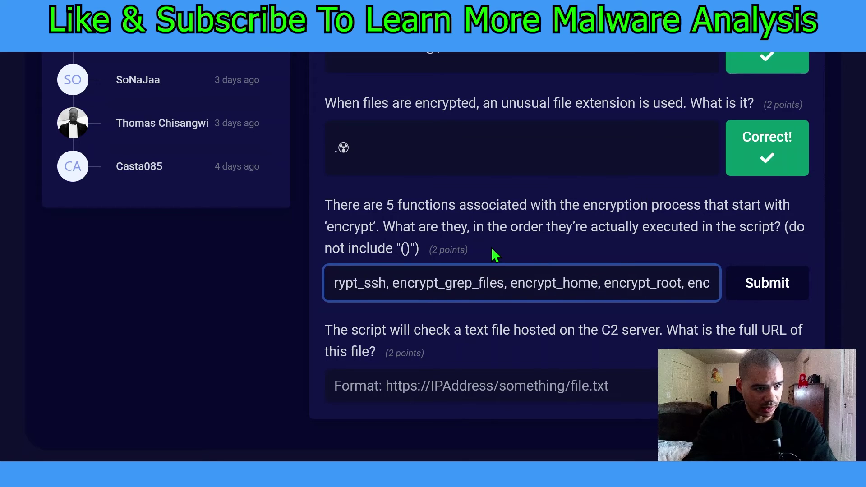
text(rypt_db)
key(Return)
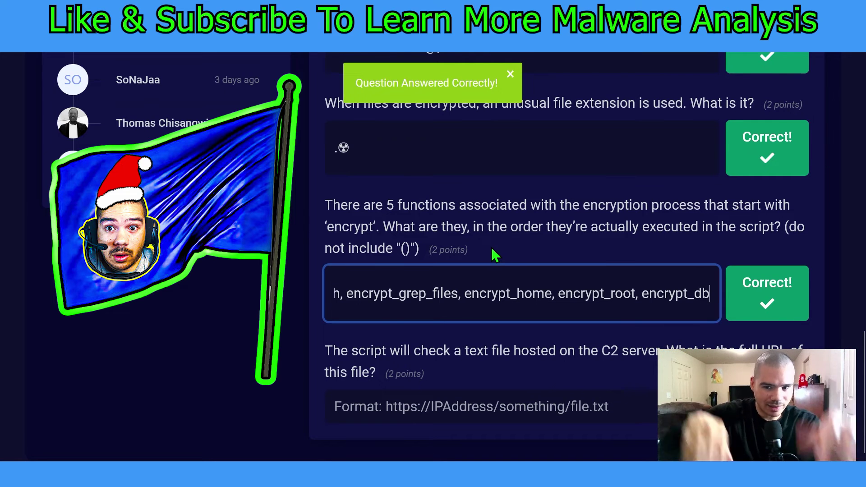
Read the question about the C2 text file's URL, then search the script output in the terminal for ".txt".
scroll(467, 297, up, 1)
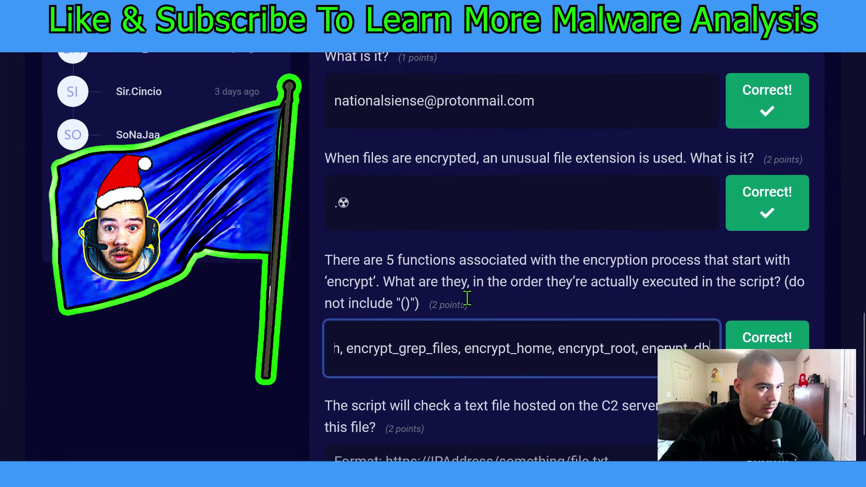
scroll(467, 296, down, 2)
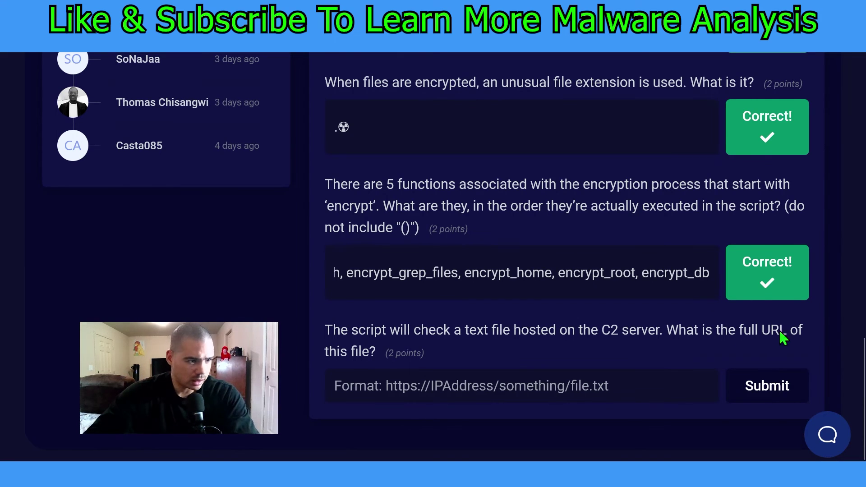
click(595, 385)
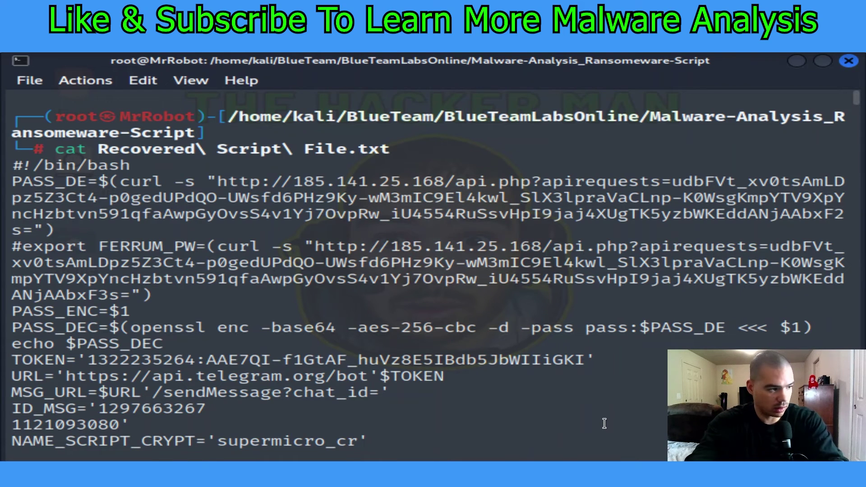
key(ctrl+shift+f)
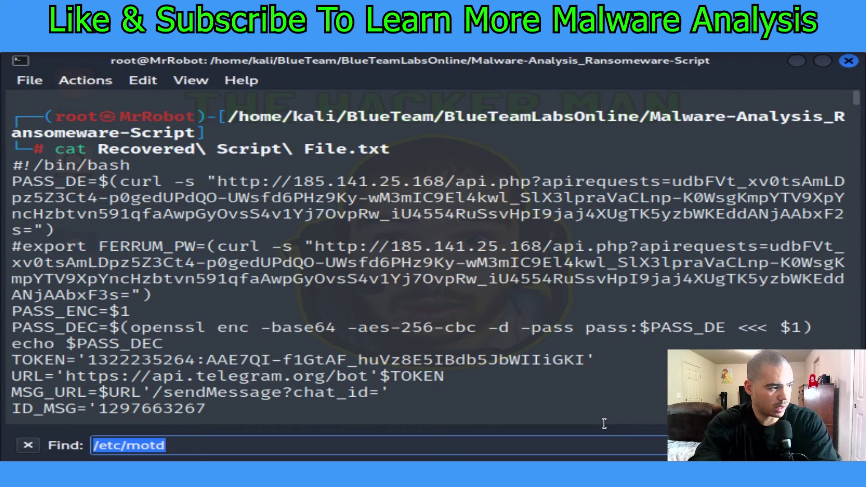
key(BackSpace)
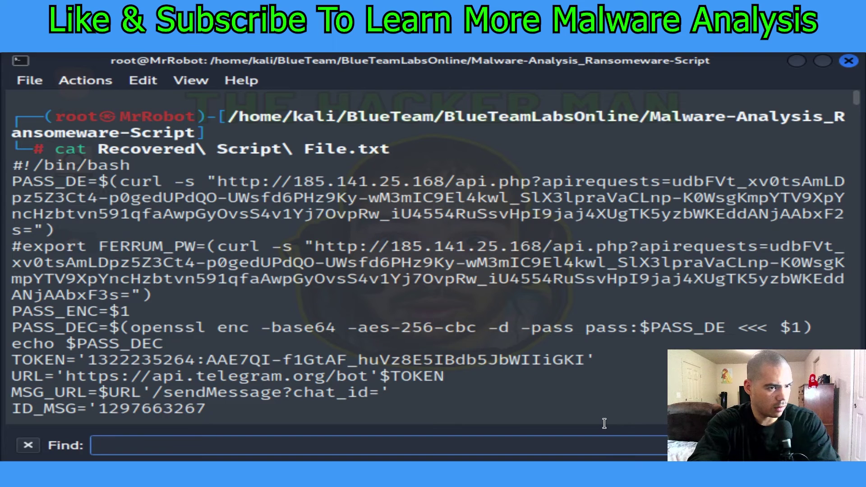
text(.txt)
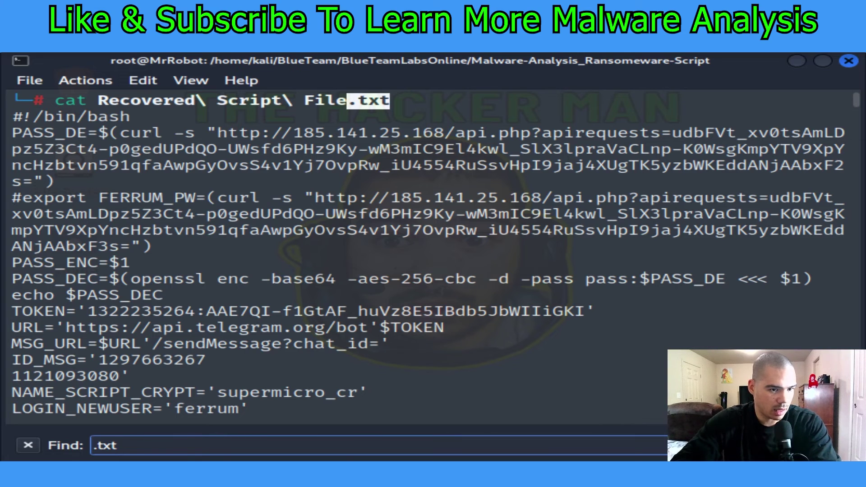
key(Return)
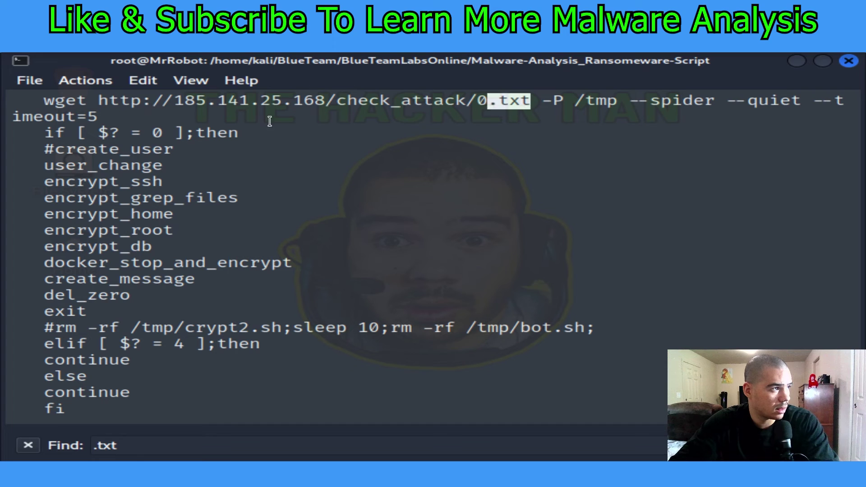
Examine the $? condition in the if statement that follows the wget command.
click(117, 140)
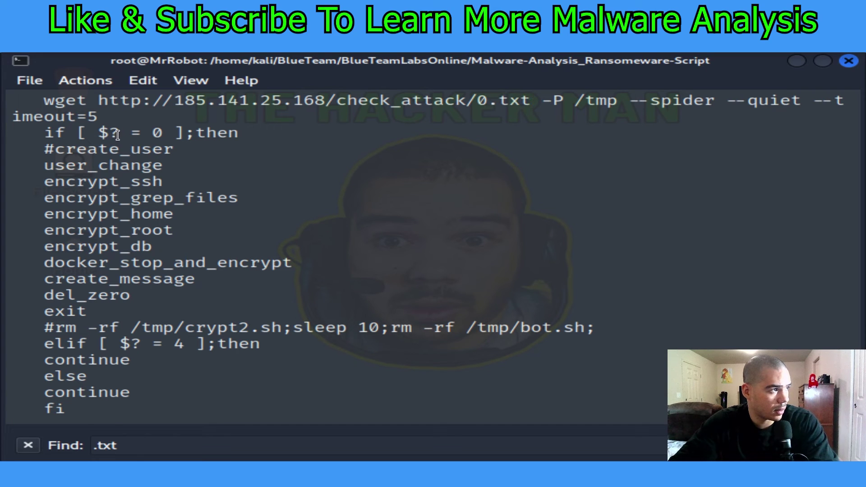
drag(114, 134, 106, 136)
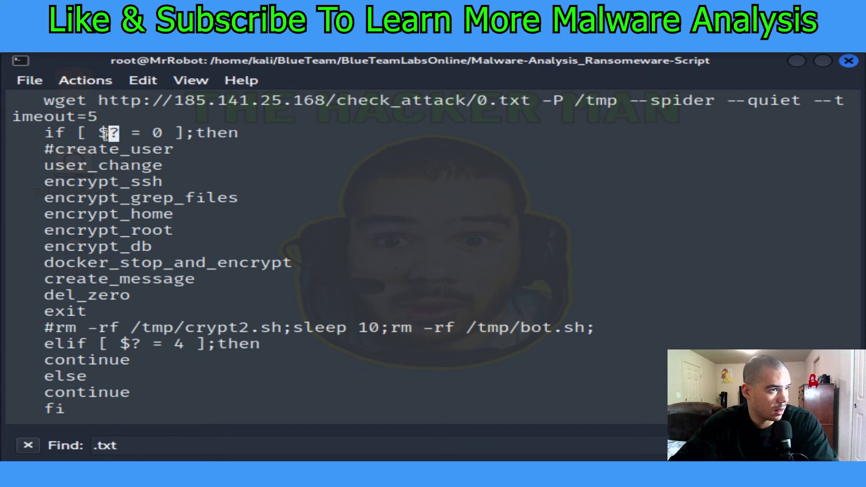
click(136, 153)
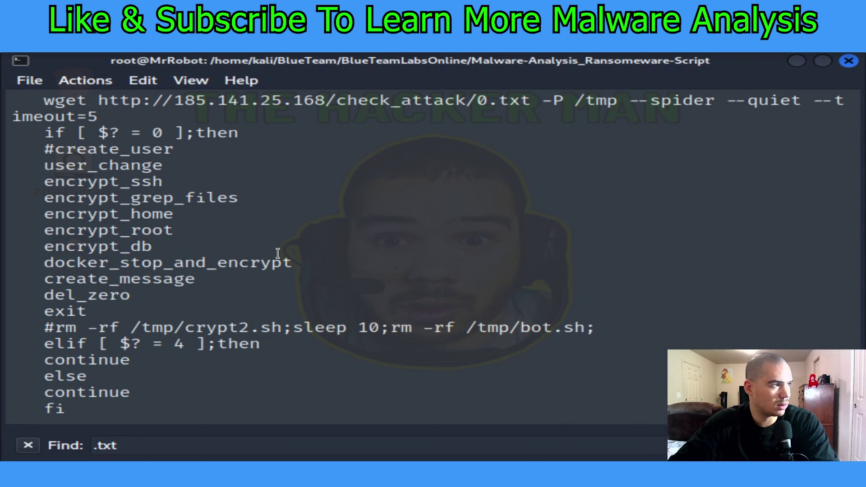
scroll(277, 254, up, 2)
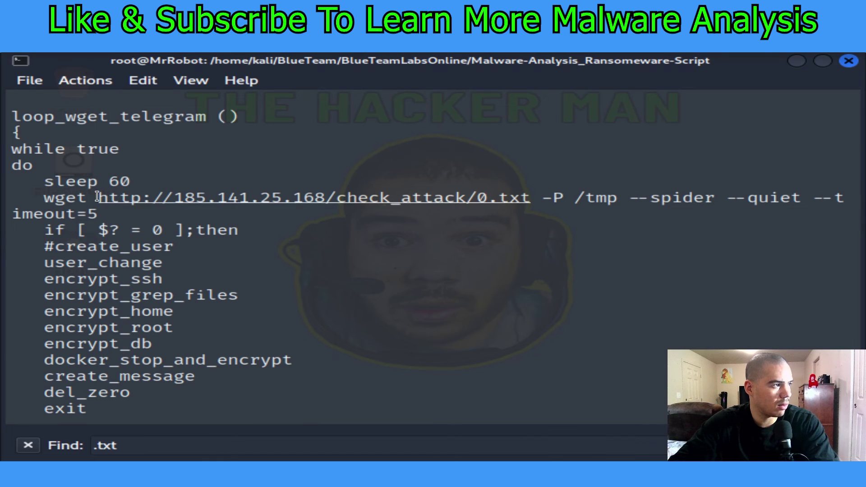
right_click(113, 200)
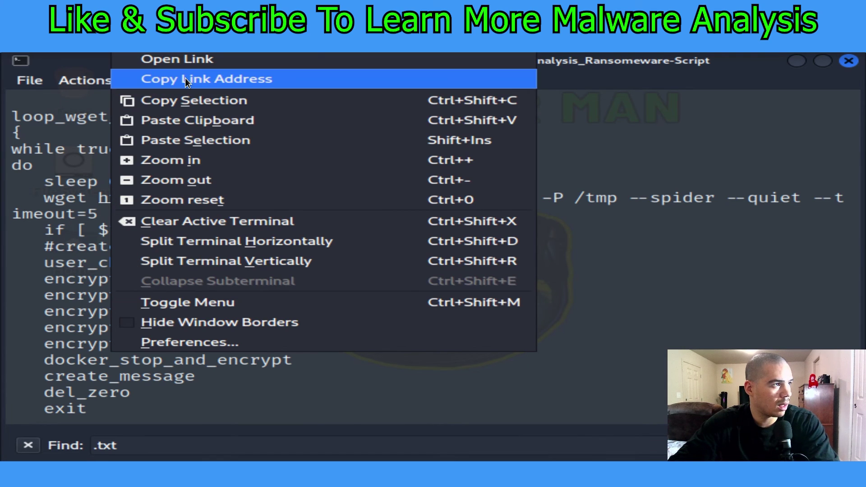
click(185, 78)
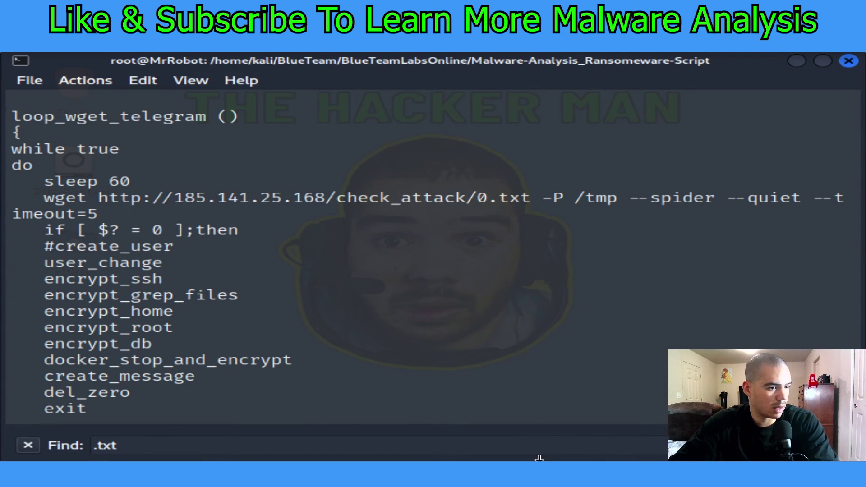
key(alt+Tab)
right_click(449, 384)
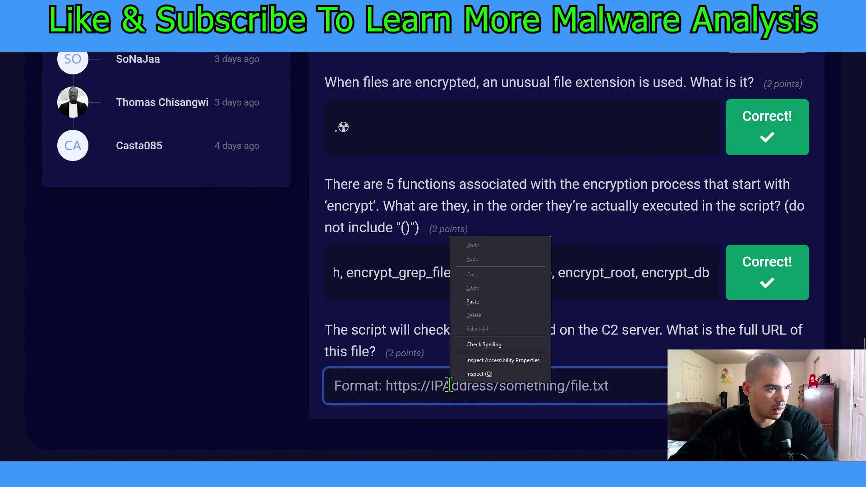
click(500, 302)
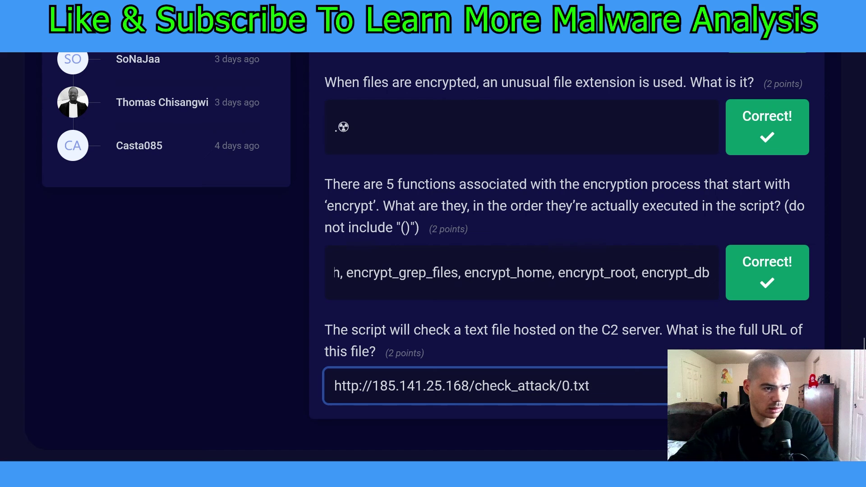
key(Return)
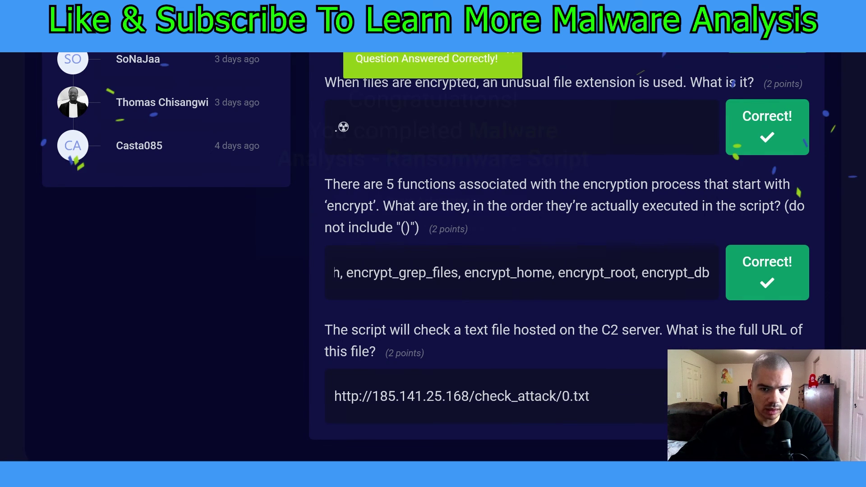